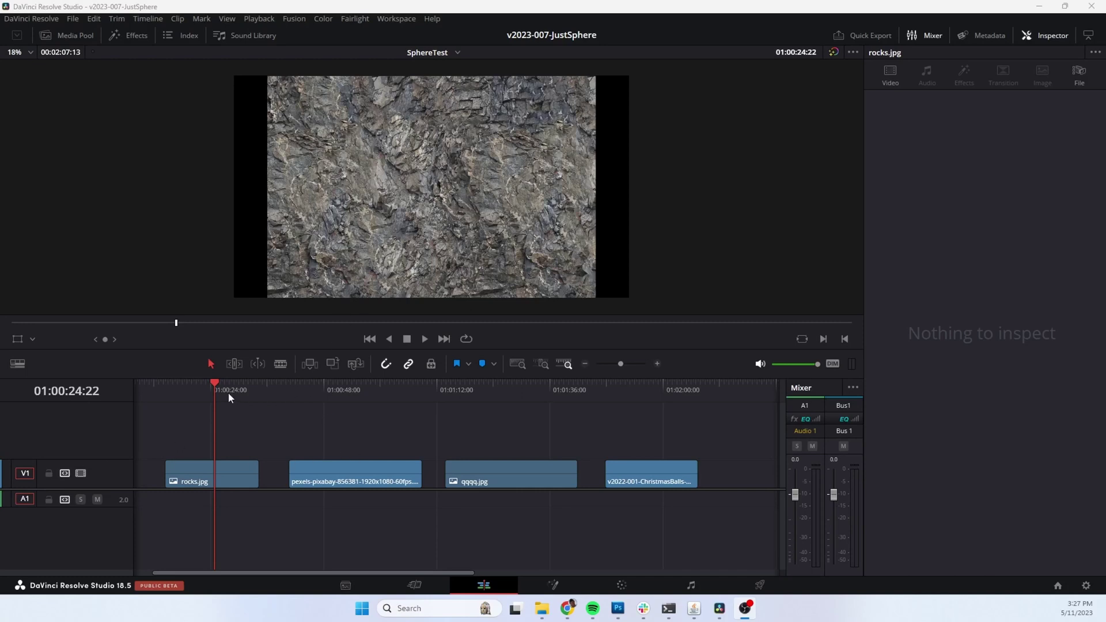
- Scrub through the four SphereTest clips, return to rocks.jpg, and show the Effects library
{"action": "left_click_drag", "start_coordinate": [228, 392], "coordinate": [650, 400]}
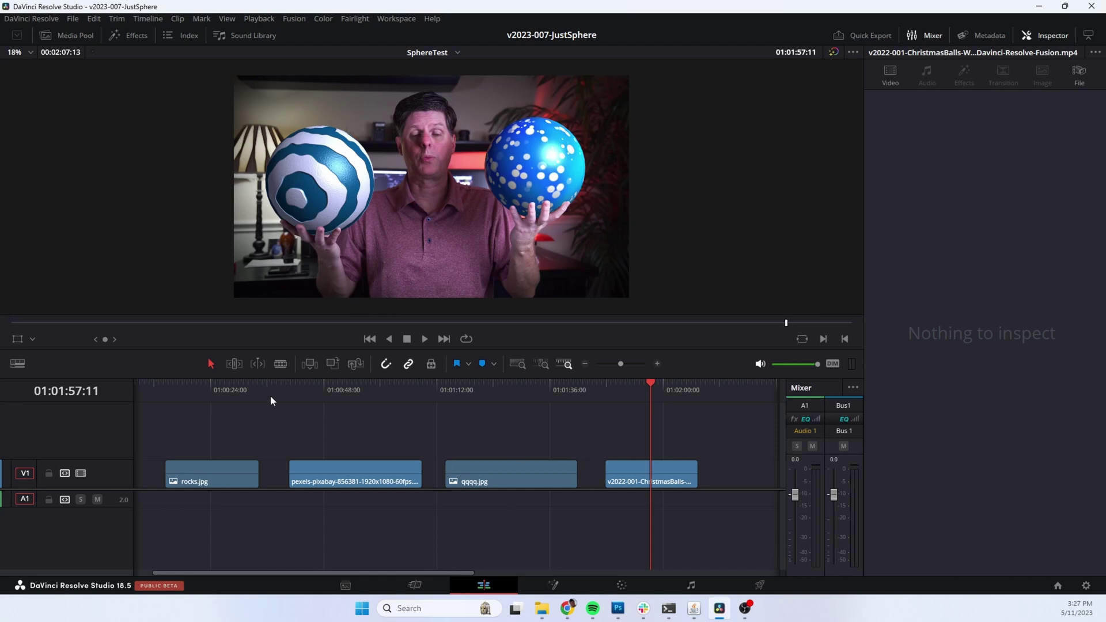
{"action": "left_click", "coordinate": [235, 393]}
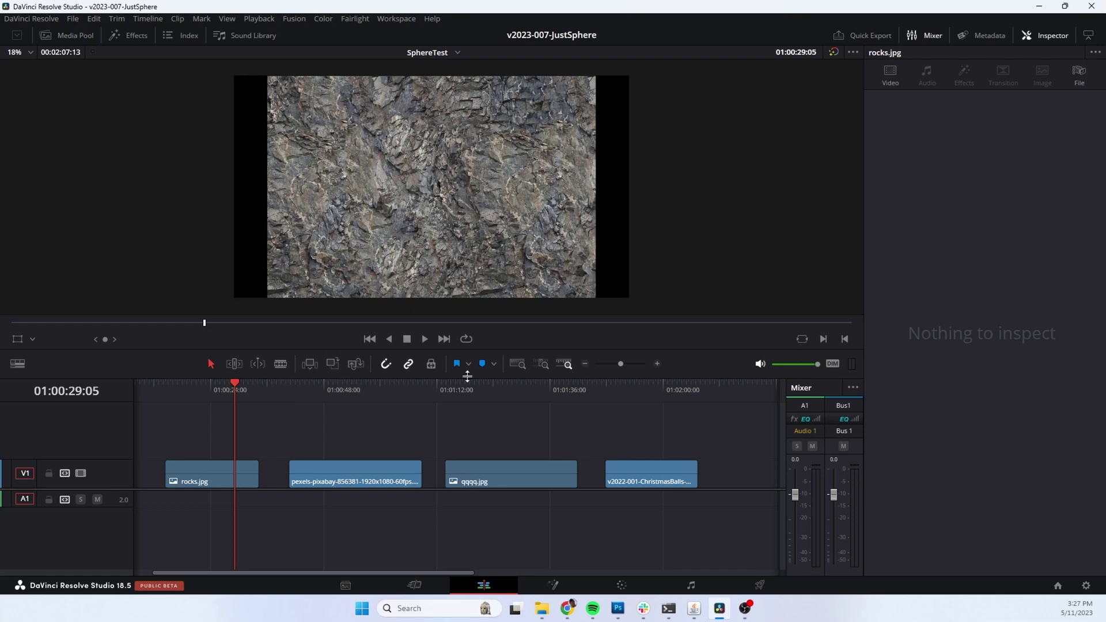
{"action": "left_click", "coordinate": [132, 38]}
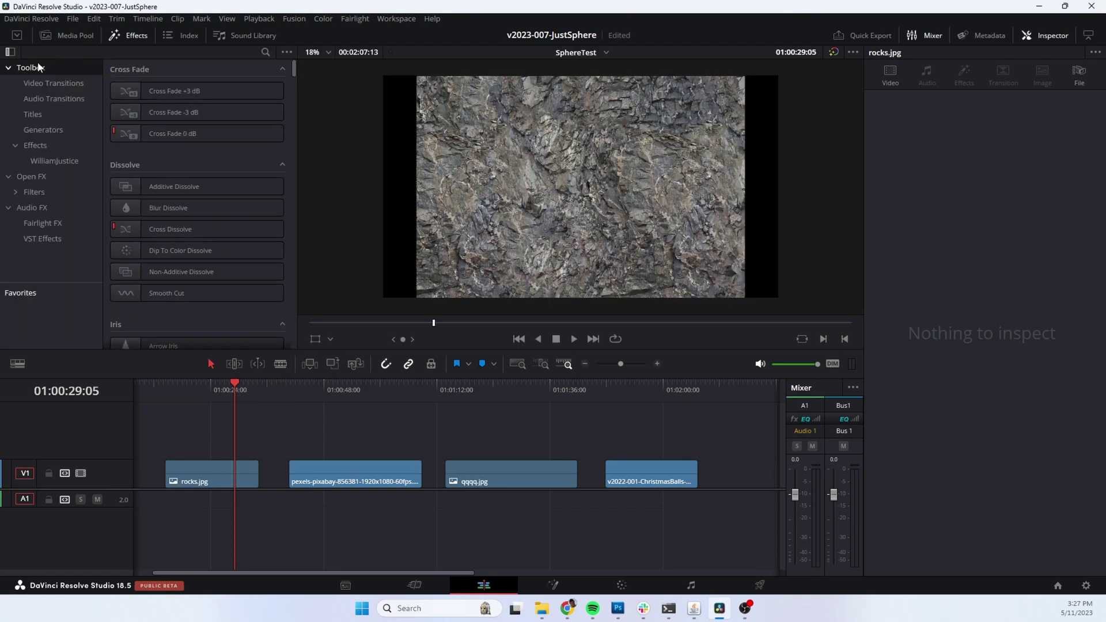
- Apply WilliamJustice's JustSphere to rocks.jpg, the pexels clip, qqqq.jpg and the ChristmasBalls clip
{"action": "left_click", "coordinate": [60, 165]}
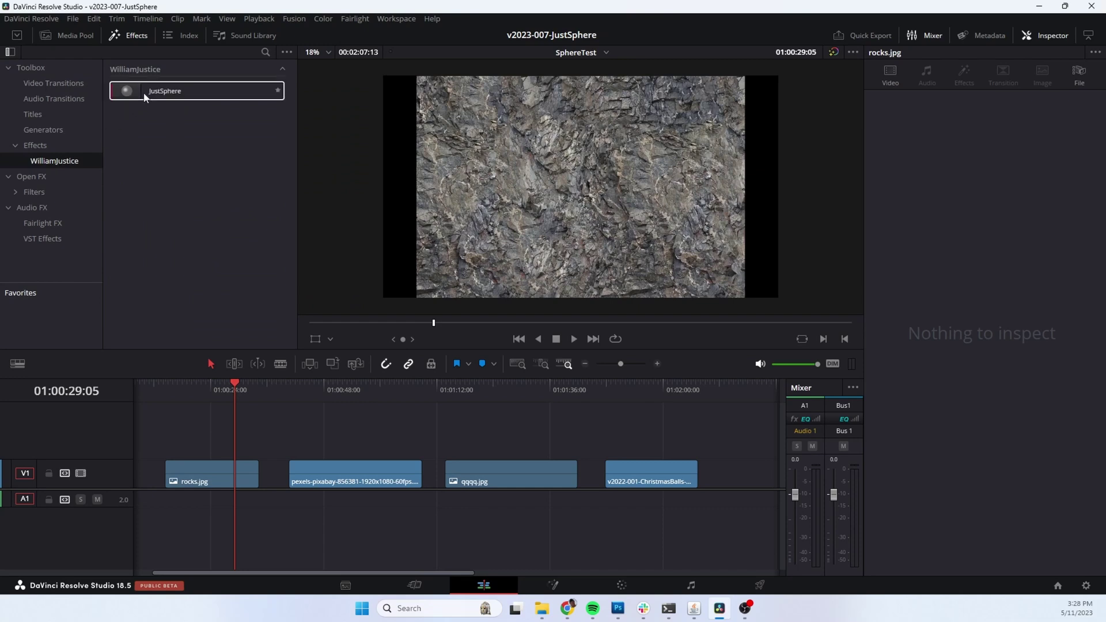
{"action": "left_click_drag", "start_coordinate": [139, 93], "coordinate": [226, 474]}
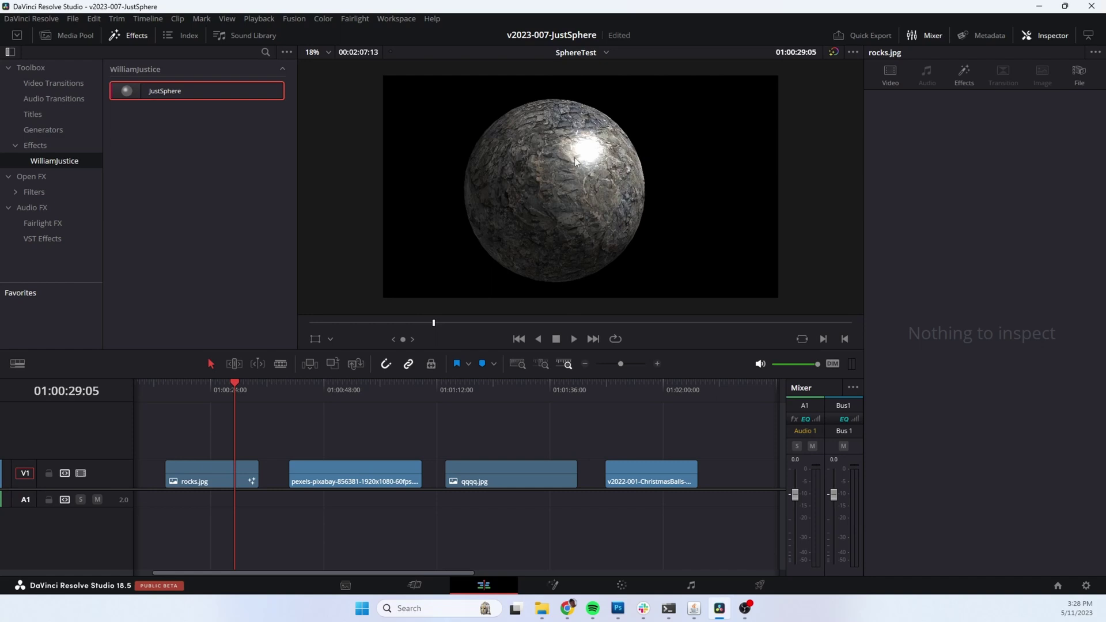
{"action": "left_click_drag", "start_coordinate": [154, 91], "coordinate": [378, 476]}
{"action": "left_click", "coordinate": [372, 389]}
{"action": "key", "text": "space"}
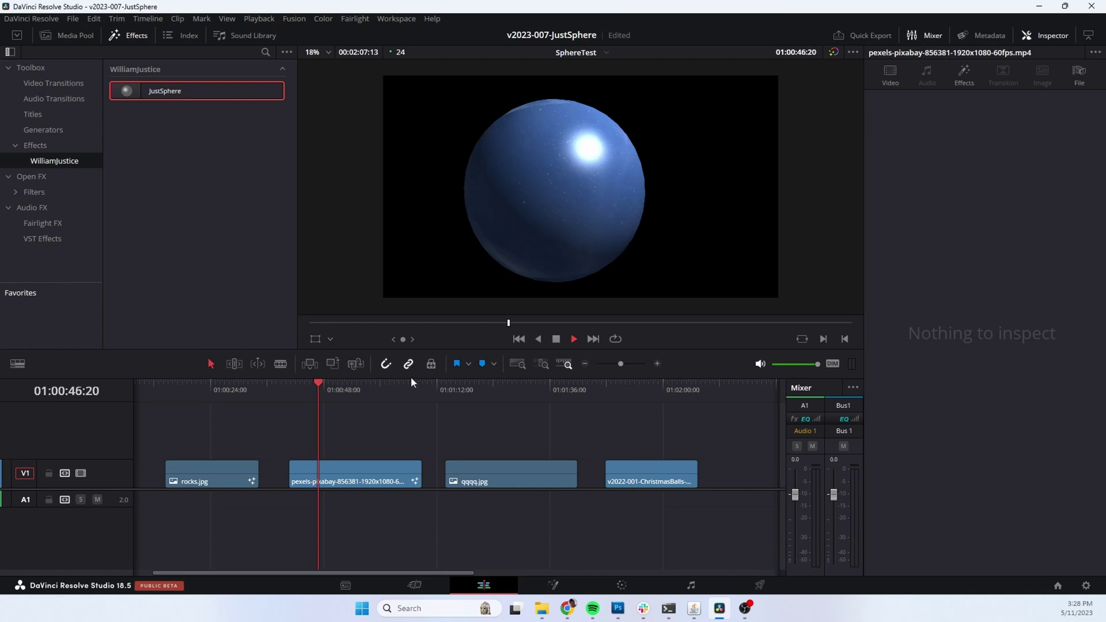
{"action": "key", "text": "space"}
{"action": "left_click", "coordinate": [481, 389]}
{"action": "left_click_drag", "start_coordinate": [161, 94], "coordinate": [518, 471]}
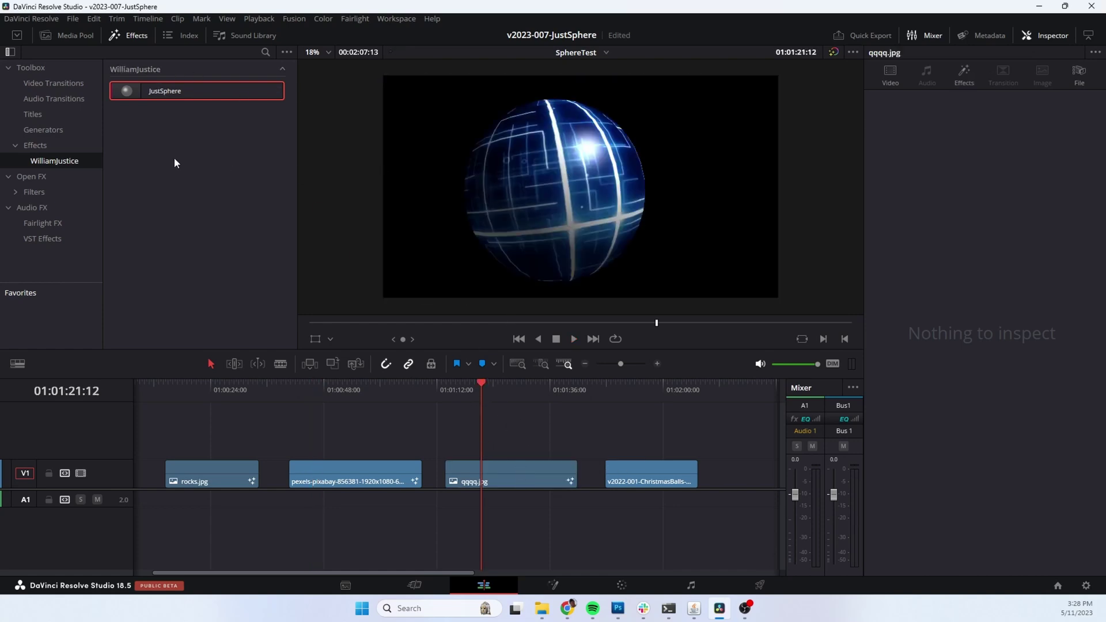
{"action": "left_click", "coordinate": [643, 391]}
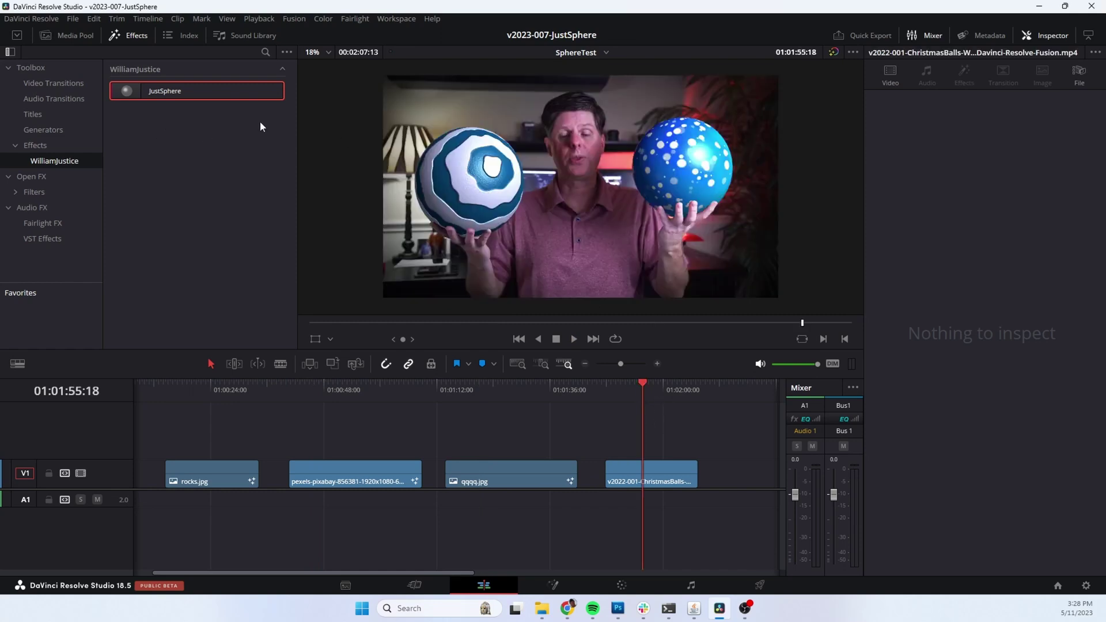
{"action": "left_click_drag", "start_coordinate": [149, 92], "coordinate": [660, 478]}
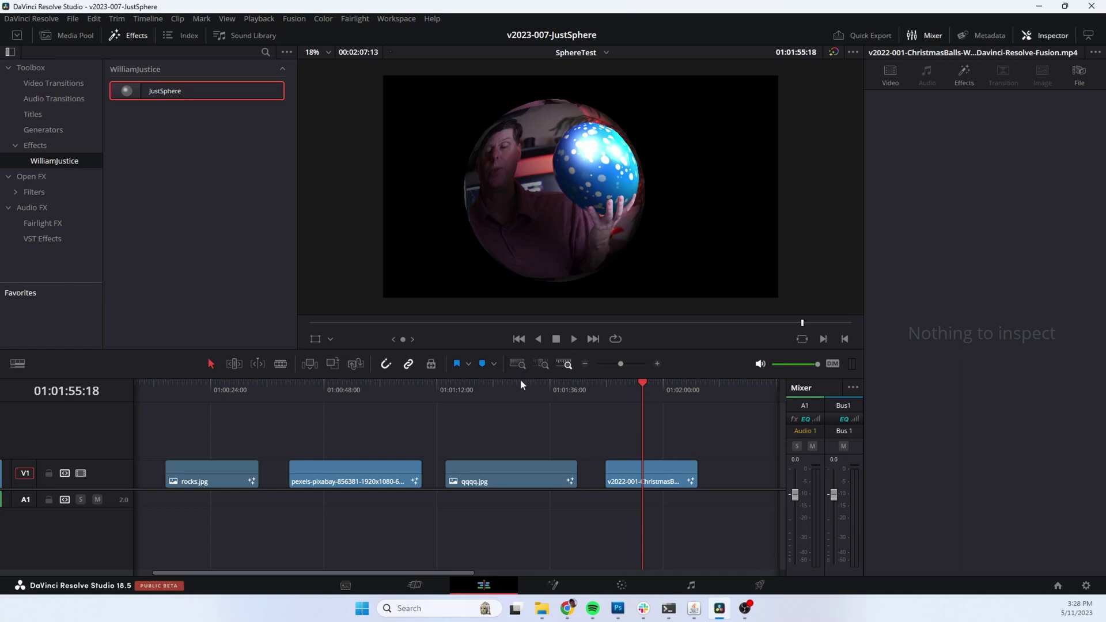
- Shift the qqqq.jpg sphere right and set its background center to 0.471, 0.46 with size 0.17
{"action": "left_click", "coordinate": [498, 473]}
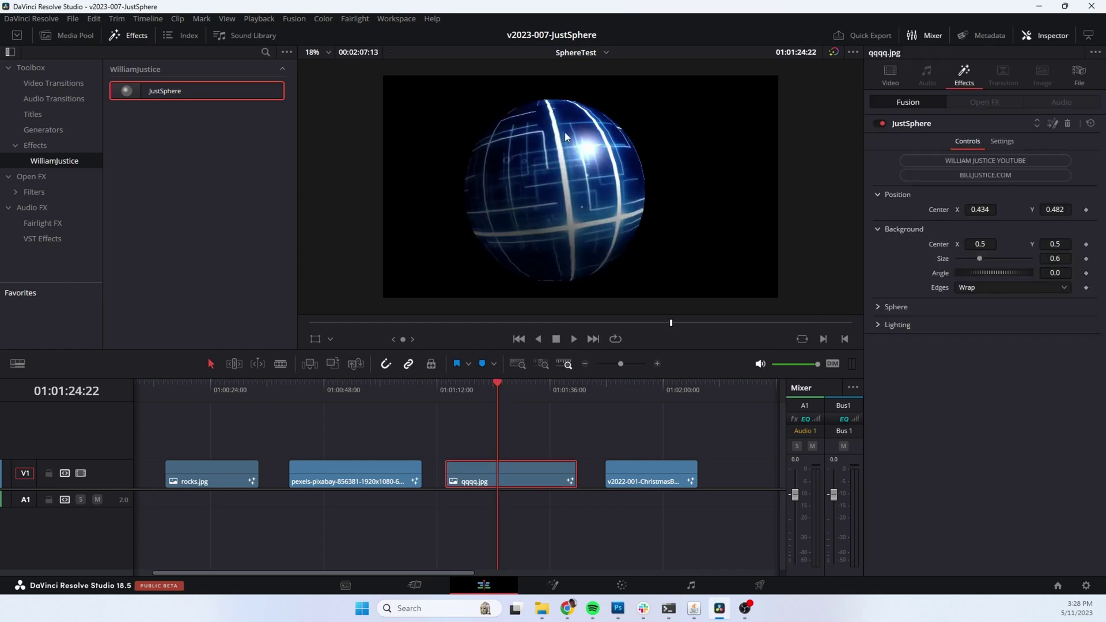
{"action": "left_click", "coordinate": [897, 72]}
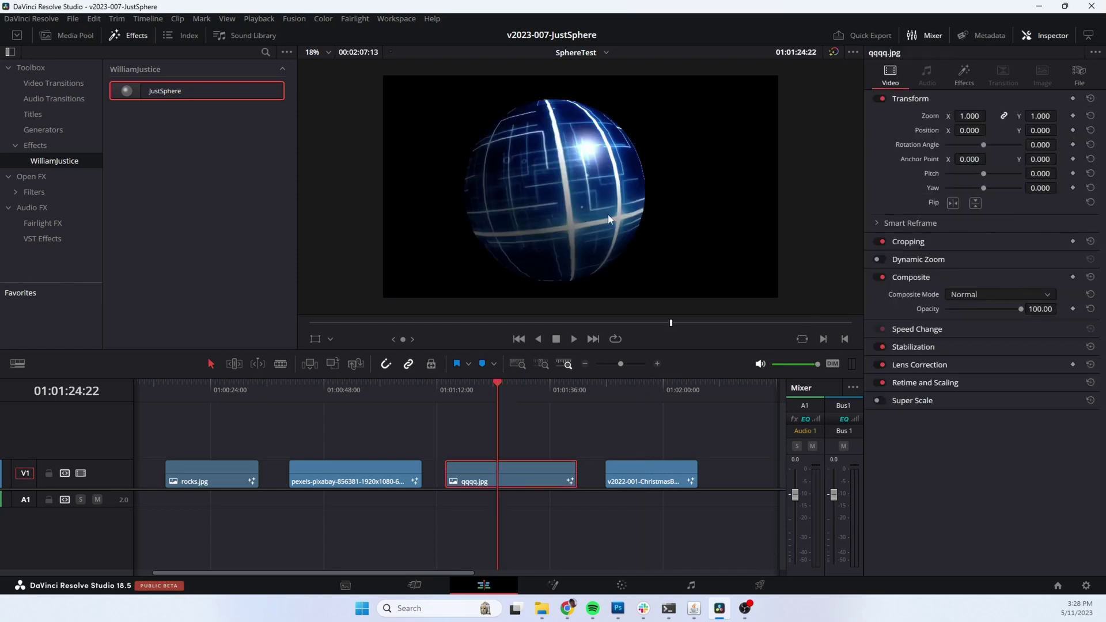
{"action": "left_click", "coordinate": [958, 81]}
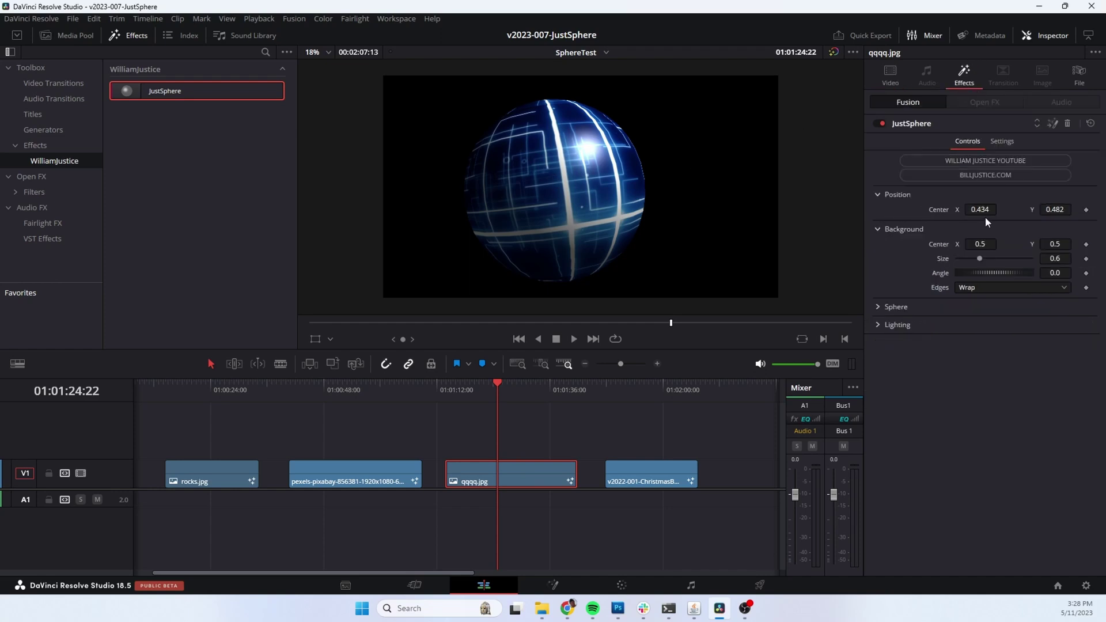
{"action": "left_click_drag", "start_coordinate": [986, 210], "coordinate": [1022, 211]}
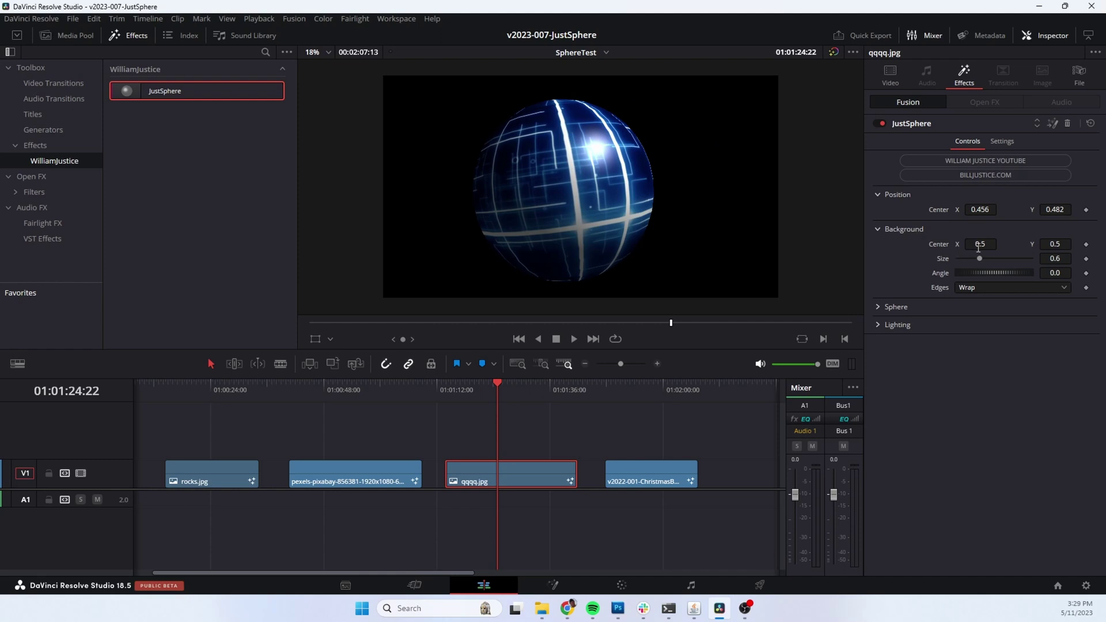
{"action": "mouse_move", "coordinate": [979, 244]}
{"action": "left_mouse_down"}
{"action": "mouse_move", "coordinate": [952, 244]}
{"action": "mouse_move", "coordinate": [962, 245]}
{"action": "left_mouse_up"}
{"action": "left_click_drag", "start_coordinate": [1056, 244], "coordinate": [964, 254]}
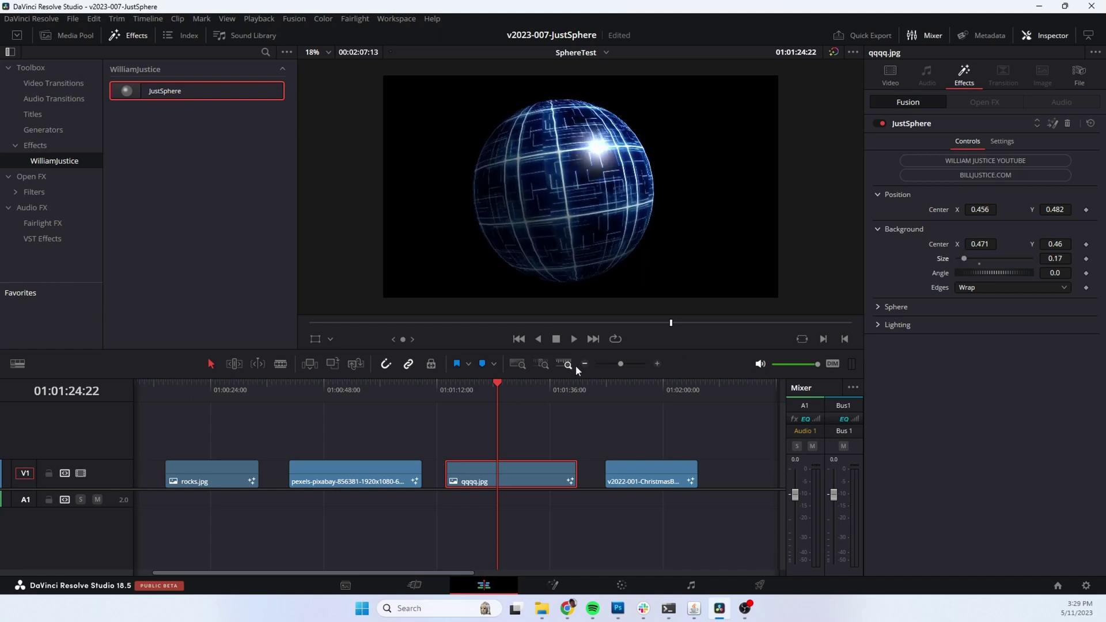
{"action": "left_click", "coordinate": [368, 393]}
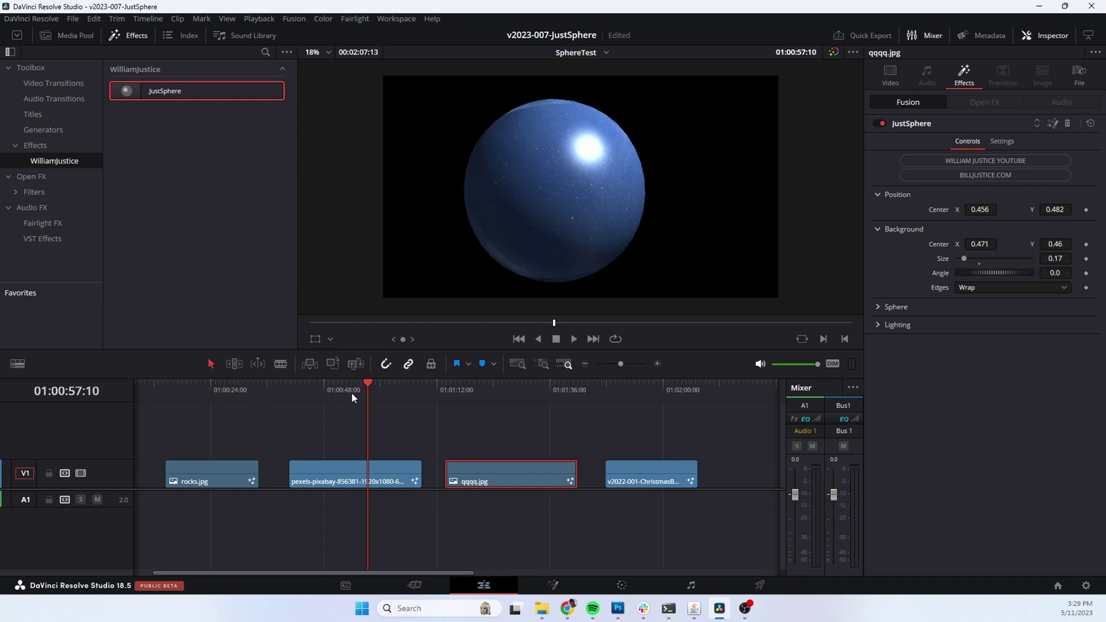
- Set the pexels clip's JustSphere Background Size to 0.076
{"action": "left_click", "coordinate": [383, 481]}
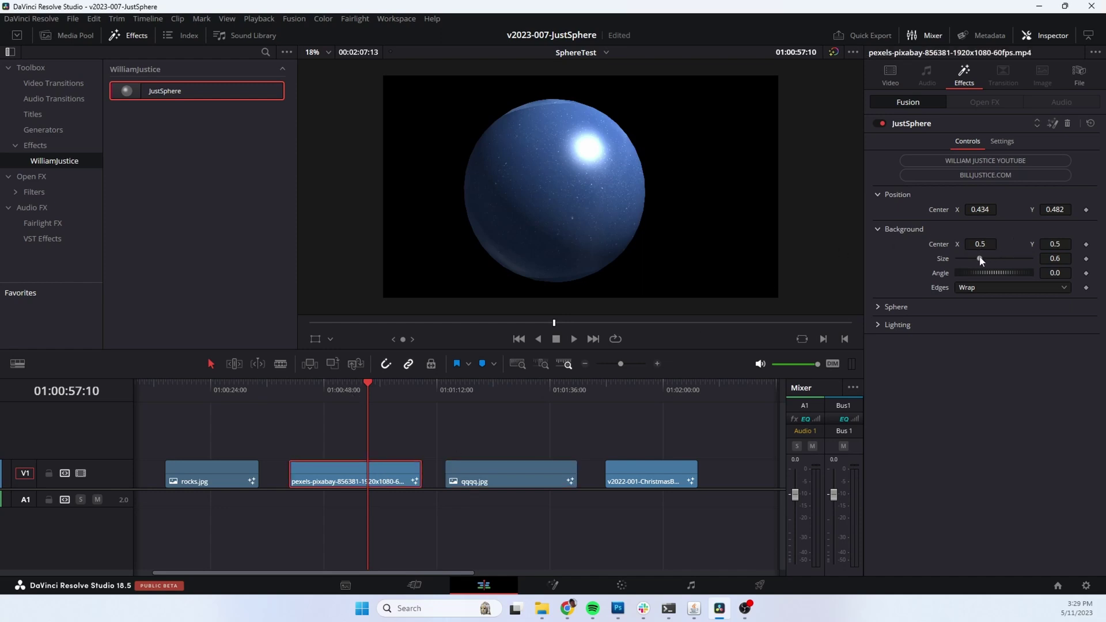
{"action": "left_click_drag", "start_coordinate": [981, 260], "coordinate": [964, 254]}
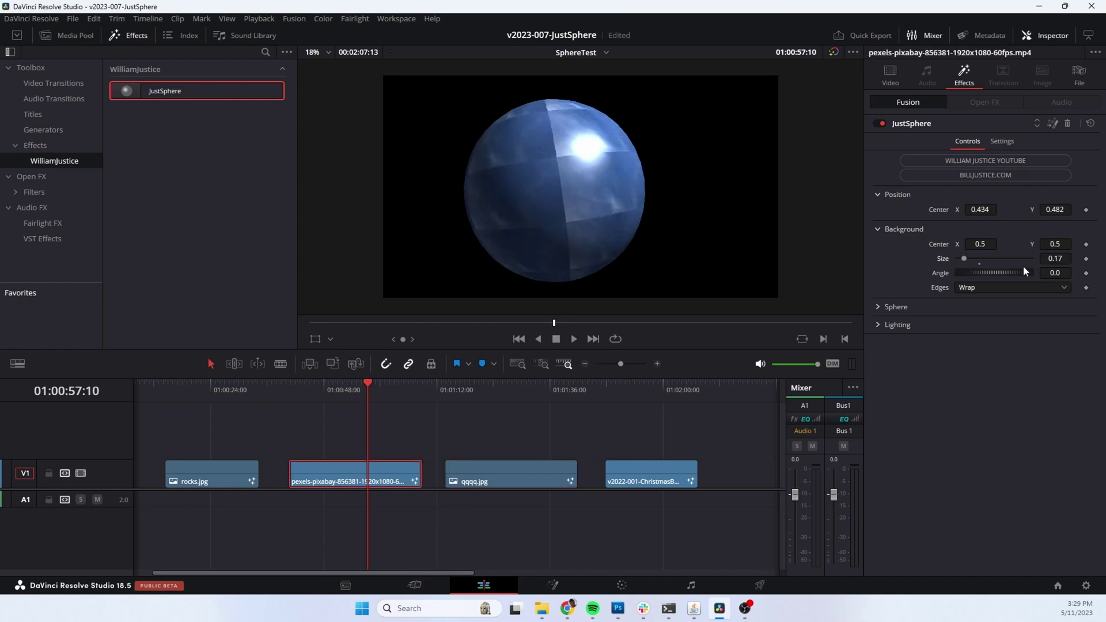
{"action": "left_click", "coordinate": [1054, 258]}
{"action": "type", "text": "0.057"}
{"action": "key", "text": "Return"}
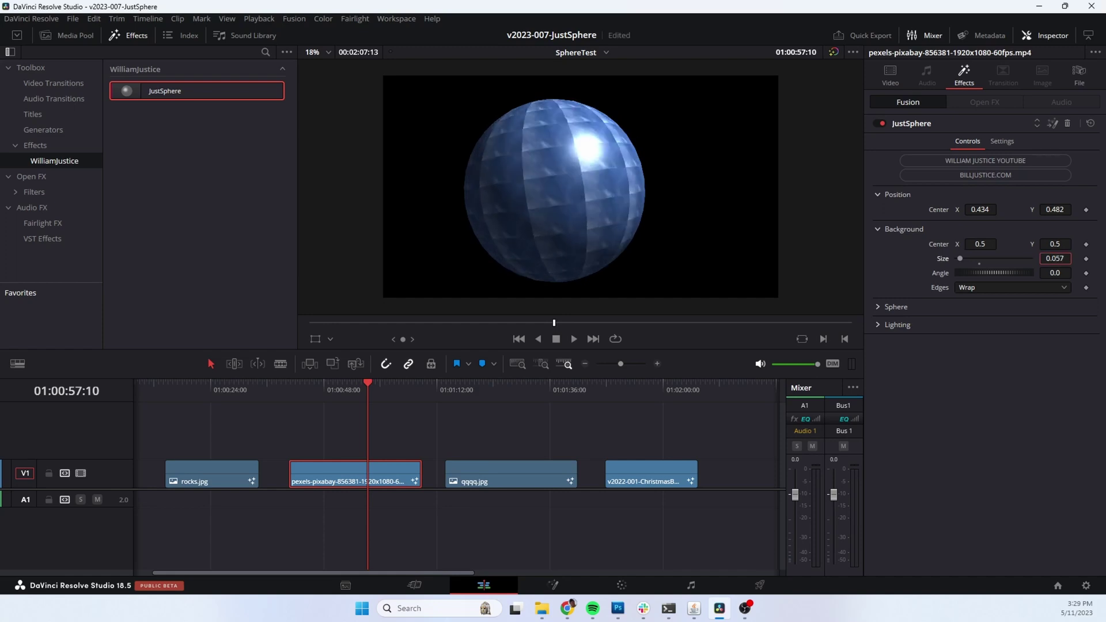
{"action": "left_click_drag", "start_coordinate": [959, 258], "coordinate": [960, 258]}
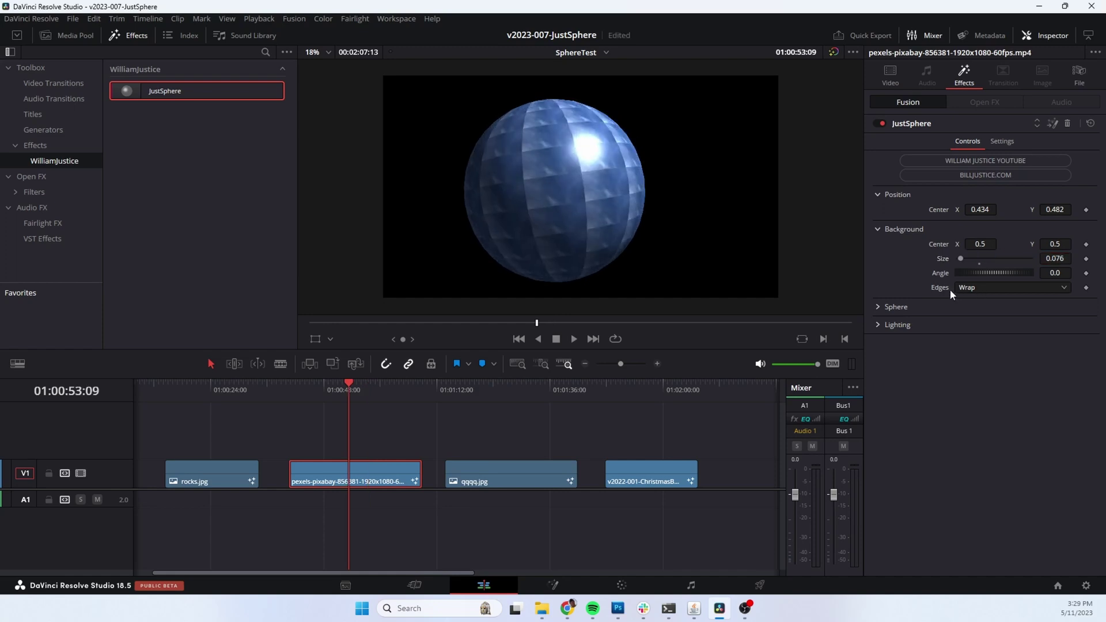
- Try the Canvas, Wrap and Duplicate background edge modes, settling on Mirror
{"action": "left_click", "coordinate": [977, 288]}
{"action": "left_click", "coordinate": [980, 300]}
{"action": "left_click", "coordinate": [975, 288]}
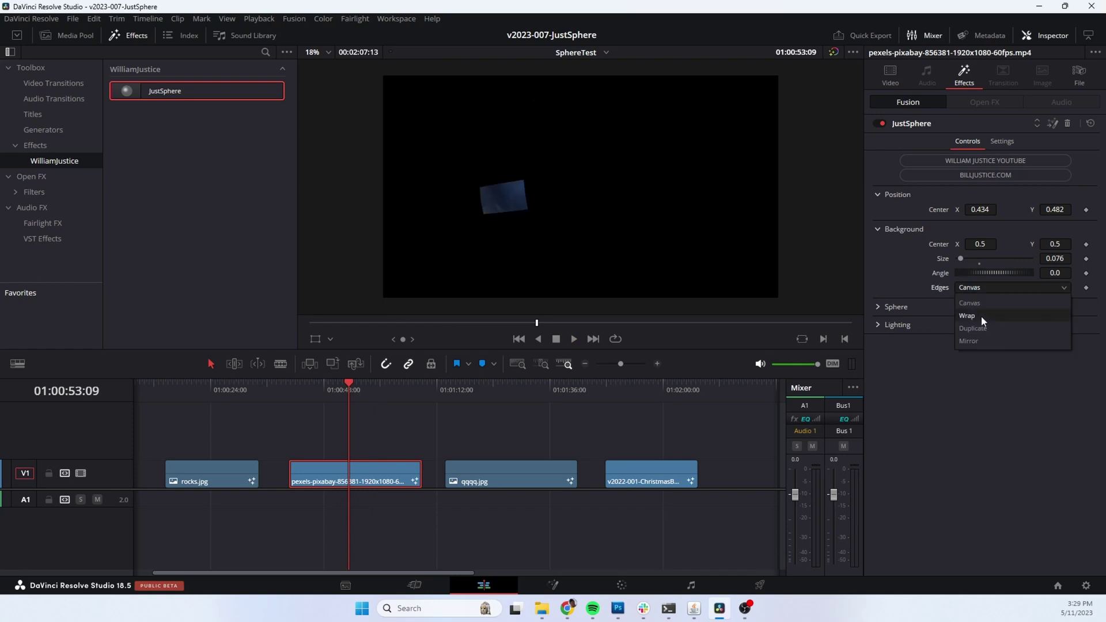
{"action": "left_click", "coordinate": [980, 316]}
{"action": "left_click", "coordinate": [996, 289]}
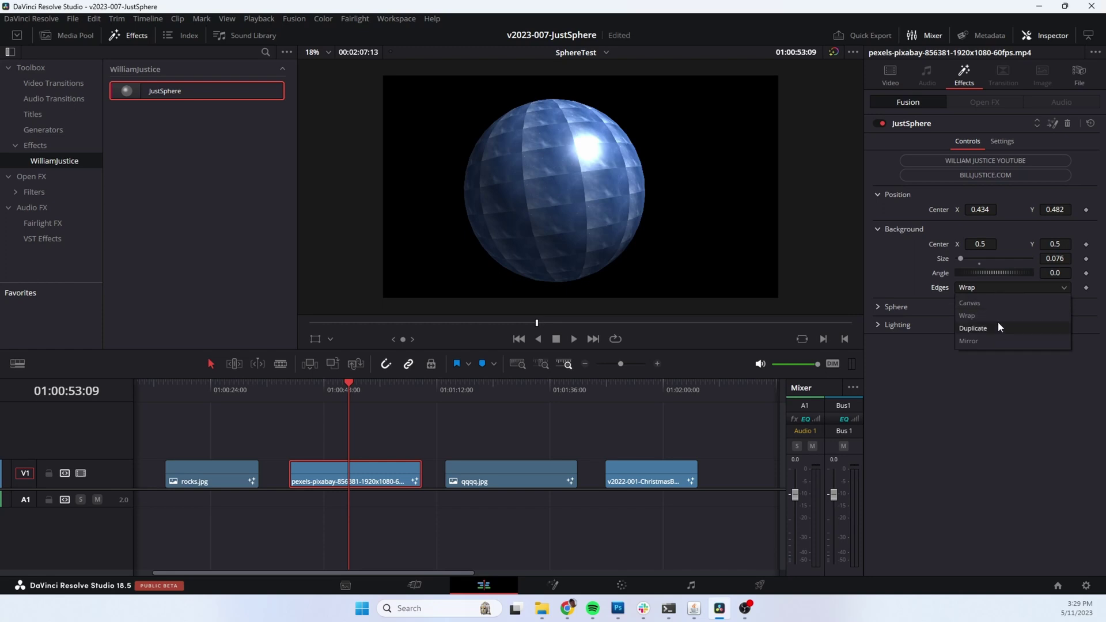
{"action": "left_click", "coordinate": [998, 325]}
{"action": "left_click", "coordinate": [998, 289]}
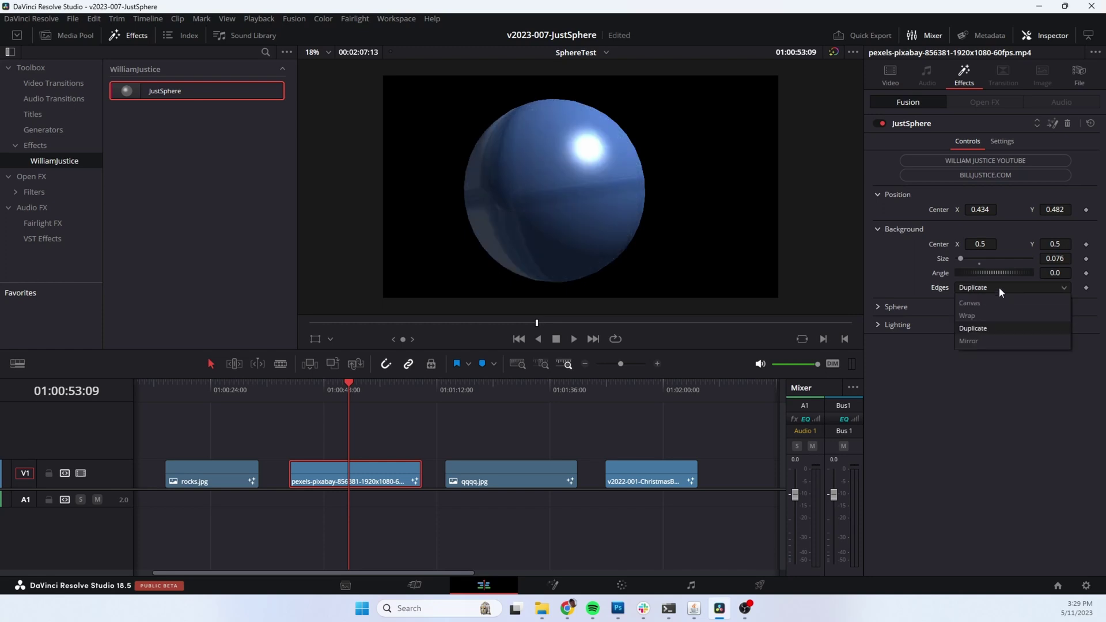
{"action": "left_click", "coordinate": [1004, 337]}
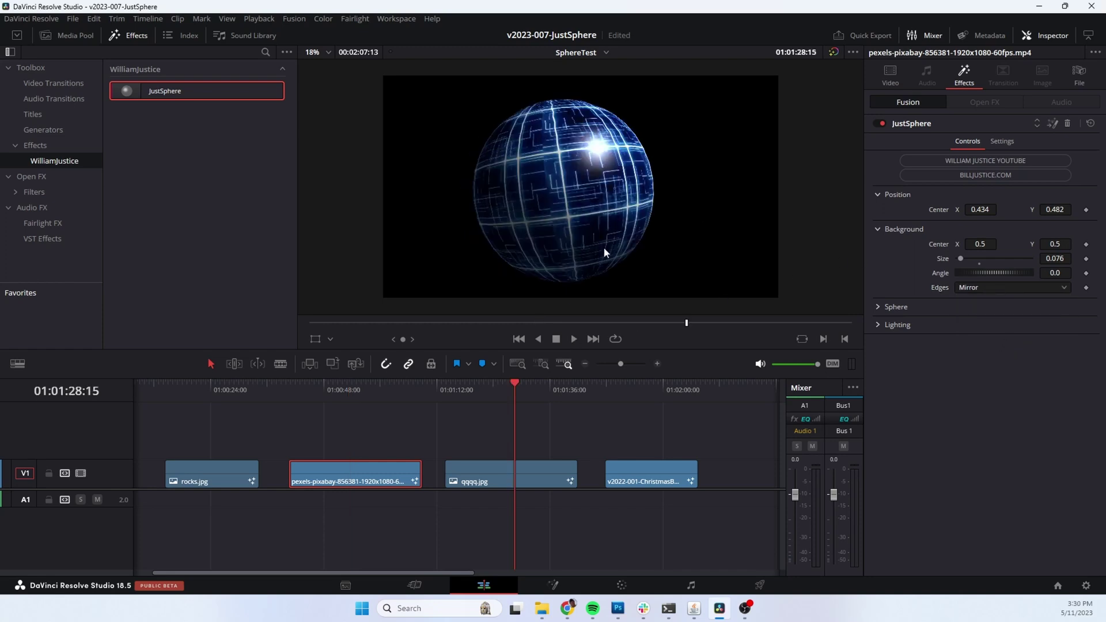
{"action": "left_click", "coordinate": [497, 385]}
{"action": "left_click", "coordinate": [537, 481]}
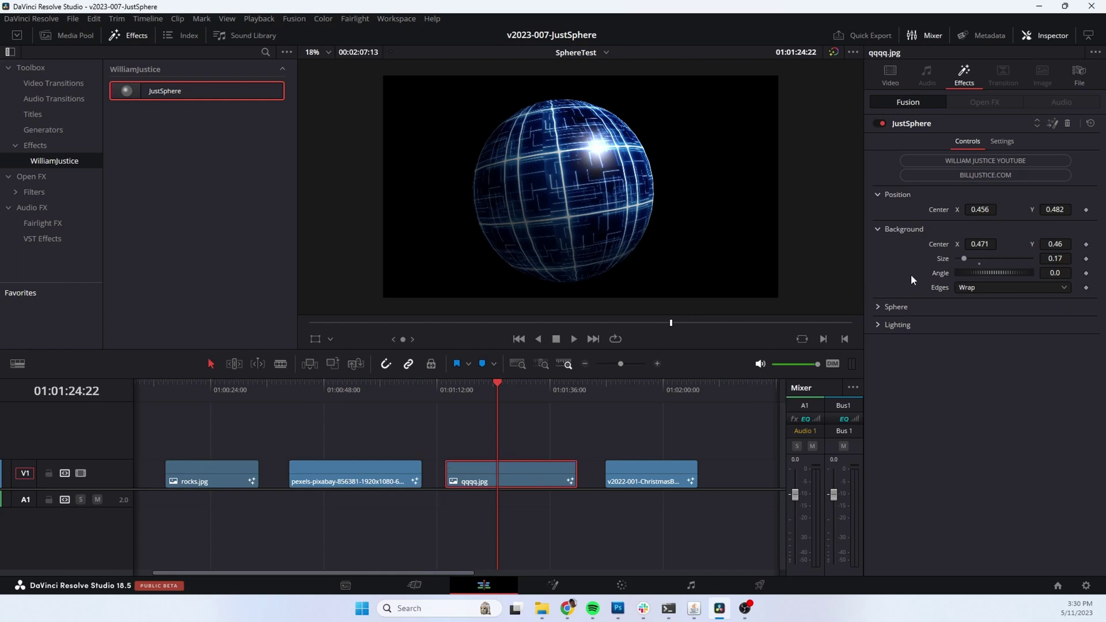
- Reset the background angle and rotate the qqqq.jpg sphere to -18.3, 91.3, -10.5, scale 1.536, radius 0.58
{"action": "left_click_drag", "start_coordinate": [1017, 272], "coordinate": [987, 275]}
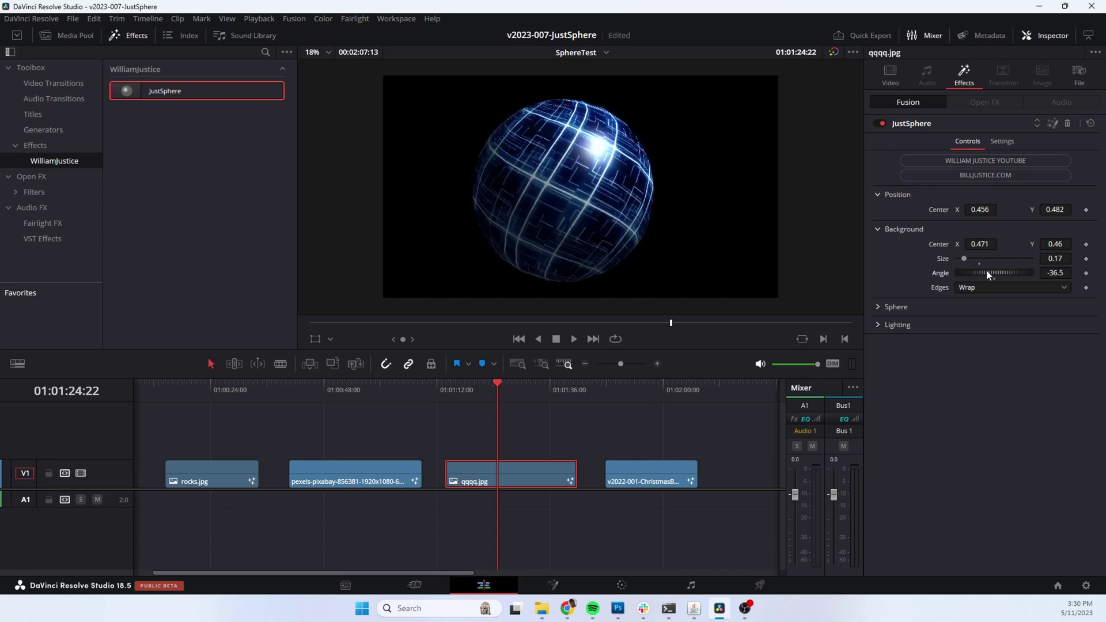
{"action": "double_click", "coordinate": [942, 274]}
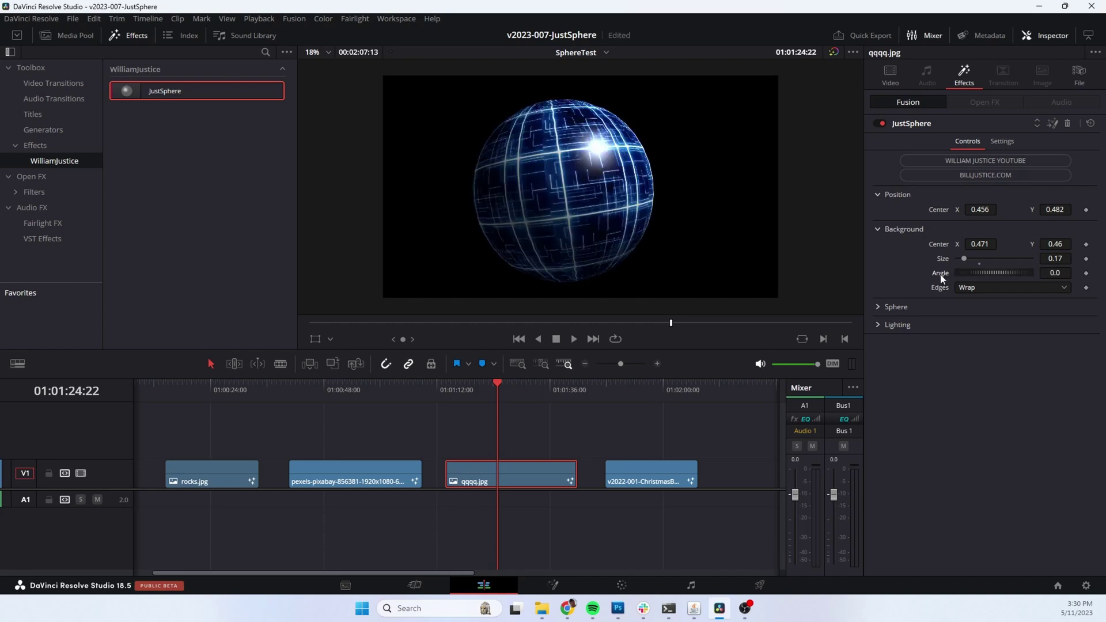
{"action": "left_click", "coordinate": [876, 230]}
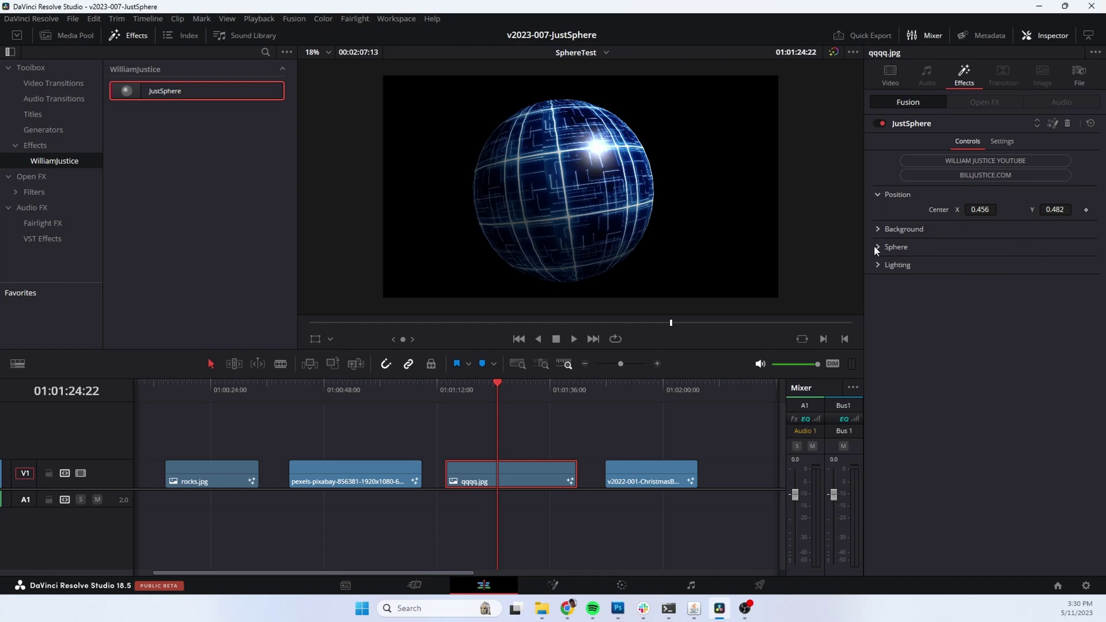
{"action": "left_click", "coordinate": [876, 247]}
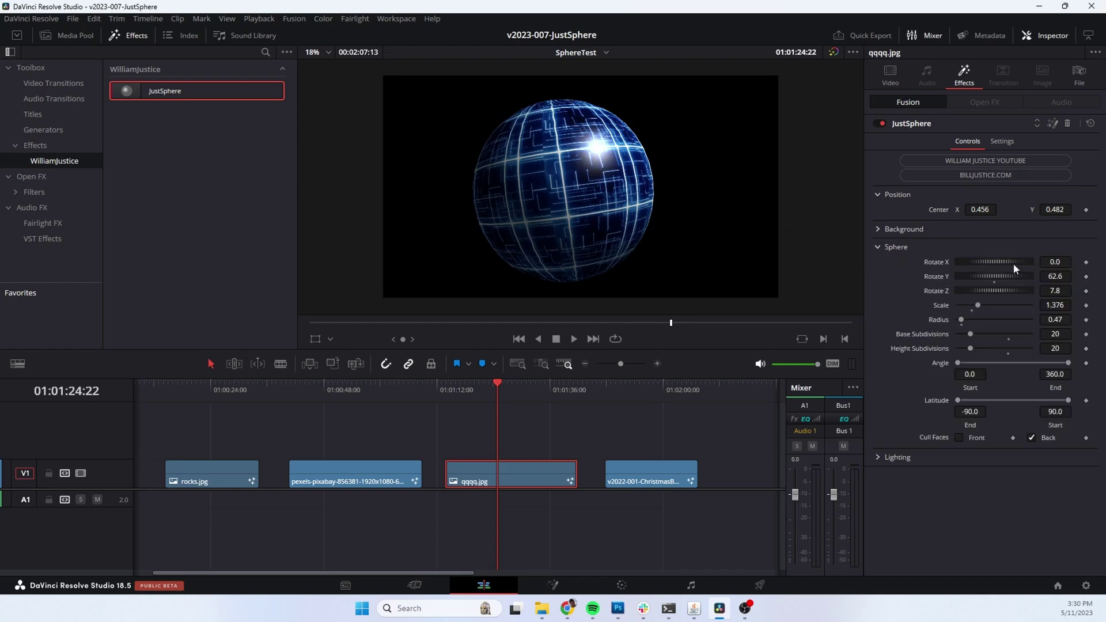
{"action": "left_click_drag", "start_coordinate": [1013, 264], "coordinate": [979, 307]}
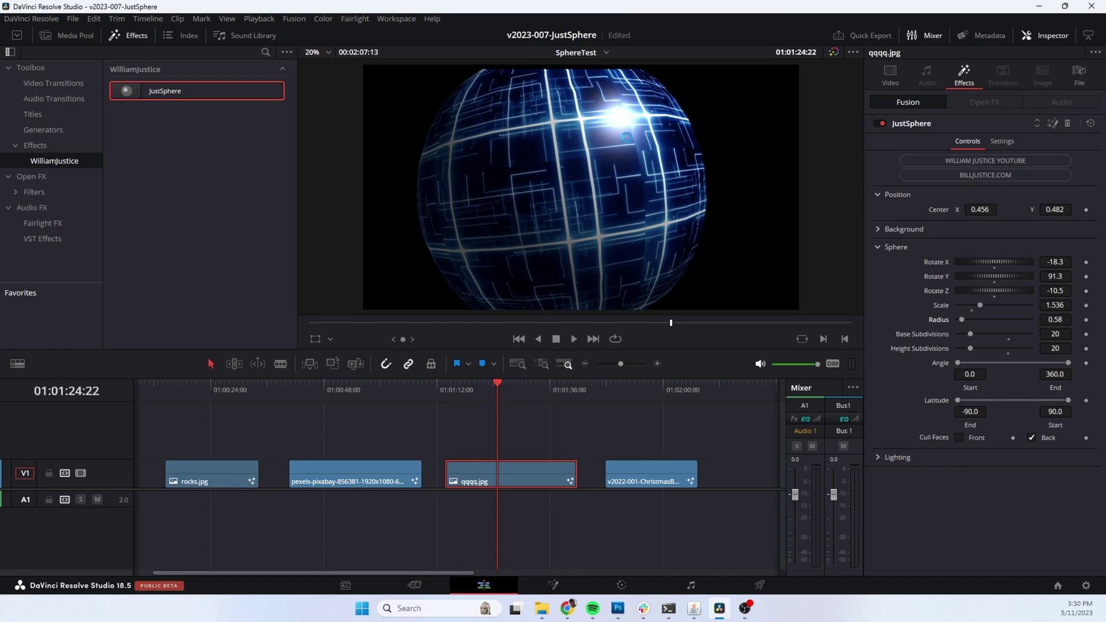
{"action": "scroll", "coordinate": [619, 220], "scroll_direction": "up", "scroll_amount": 1}
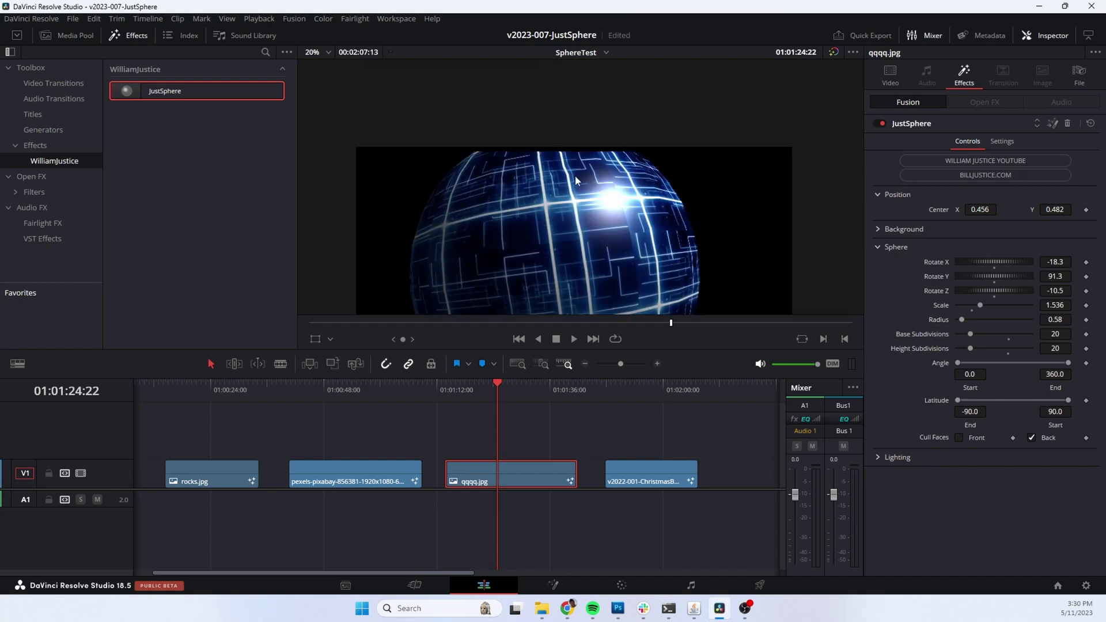
- Enlarge the sphere, recentre its Position Center, and tilt it on the X axis
{"action": "left_click_drag", "start_coordinate": [981, 307], "coordinate": [988, 306]}
{"action": "left_click_drag", "start_coordinate": [1049, 209], "coordinate": [1025, 210]}
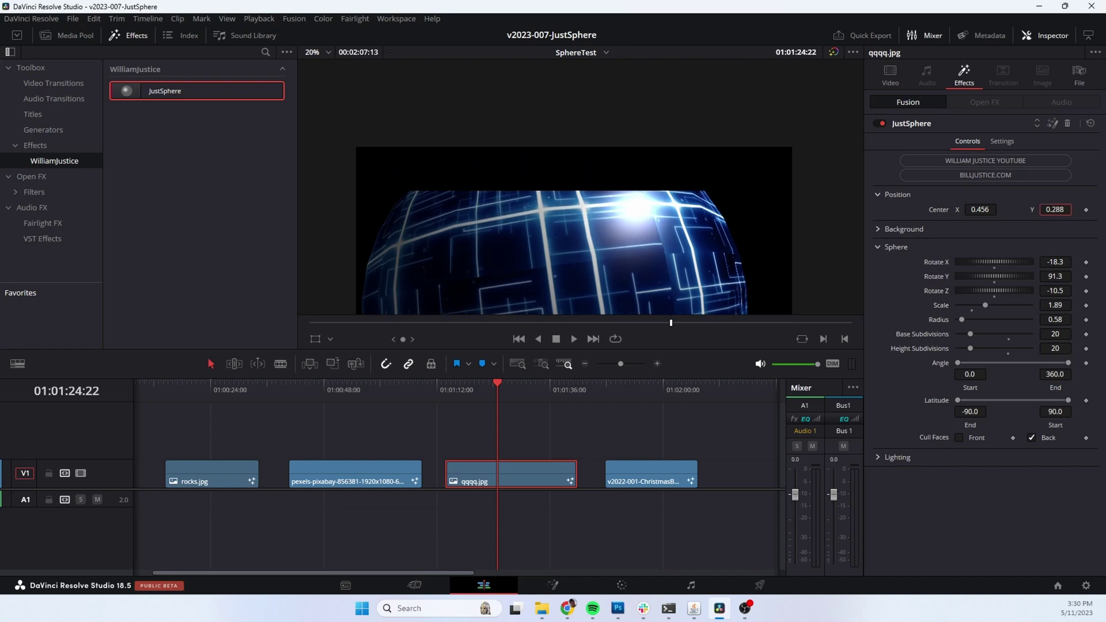
{"action": "double_click", "coordinate": [949, 209]}
{"action": "left_click_drag", "start_coordinate": [1029, 264], "coordinate": [989, 275]}
{"action": "scroll", "coordinate": [805, 241], "scroll_direction": "down", "scroll_amount": 1}
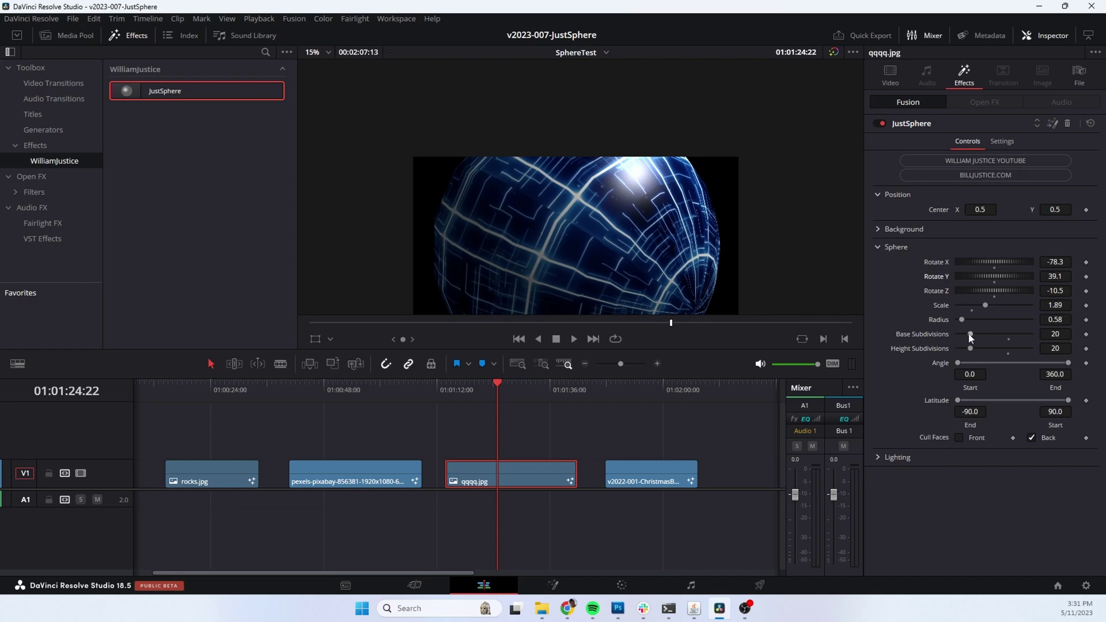
- Raise Base and Height Subdivisions to 76 and 86 and shrink Scale to 1.238
{"action": "left_click_drag", "start_coordinate": [970, 335], "coordinate": [1019, 336]}
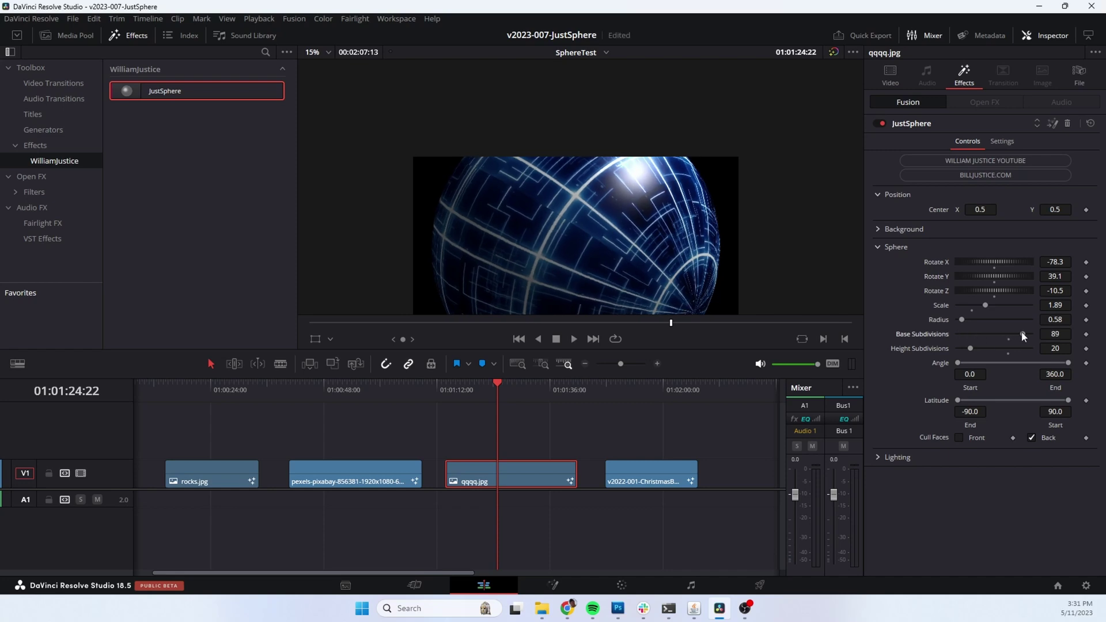
{"action": "mouse_move", "coordinate": [970, 347]}
{"action": "left_mouse_down"}
{"action": "mouse_move", "coordinate": [1011, 351]}
{"action": "mouse_move", "coordinate": [959, 349]}
{"action": "mouse_move", "coordinate": [974, 333]}
{"action": "mouse_move", "coordinate": [962, 333]}
{"action": "left_mouse_up"}
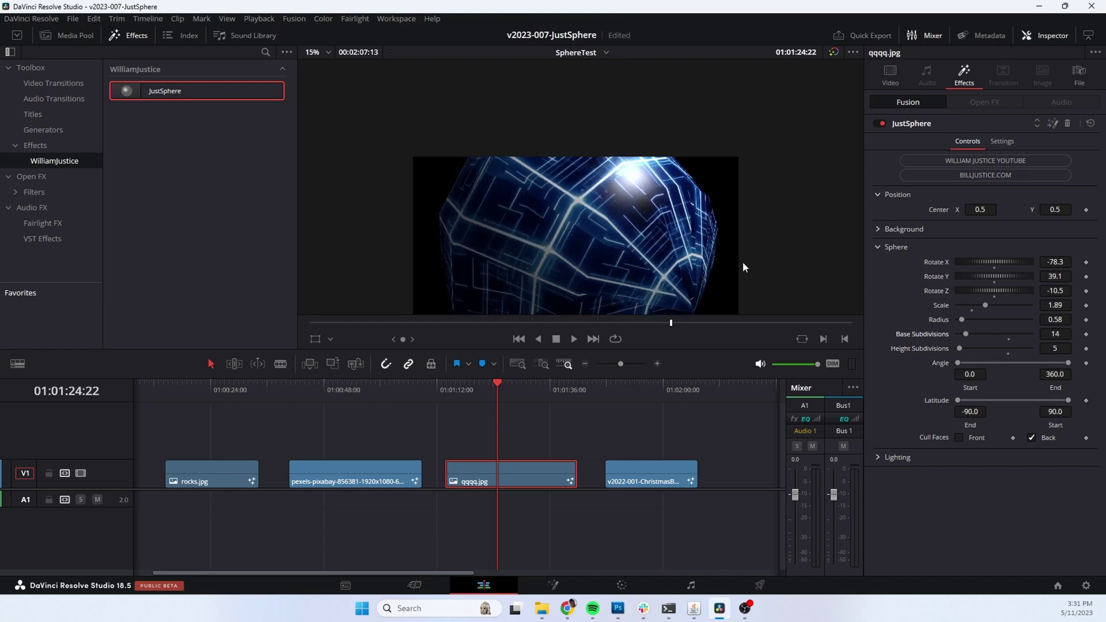
{"action": "left_click_drag", "start_coordinate": [988, 309], "coordinate": [979, 311]}
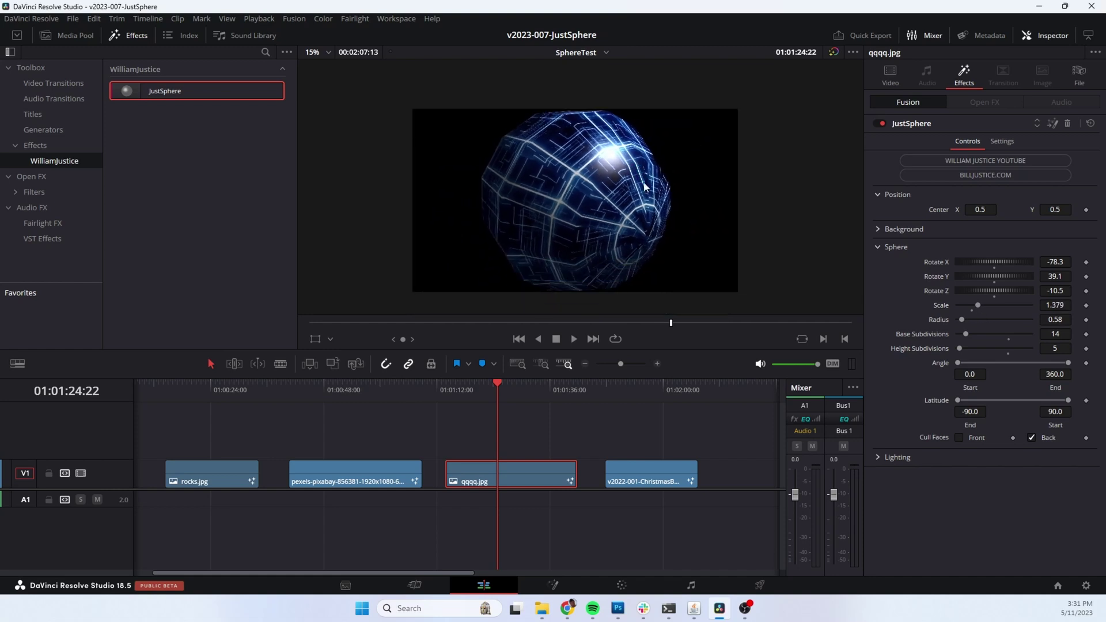
{"action": "scroll", "coordinate": [730, 248], "scroll_direction": "up", "scroll_amount": 1}
{"action": "left_click_drag", "start_coordinate": [968, 333], "coordinate": [1015, 351]}
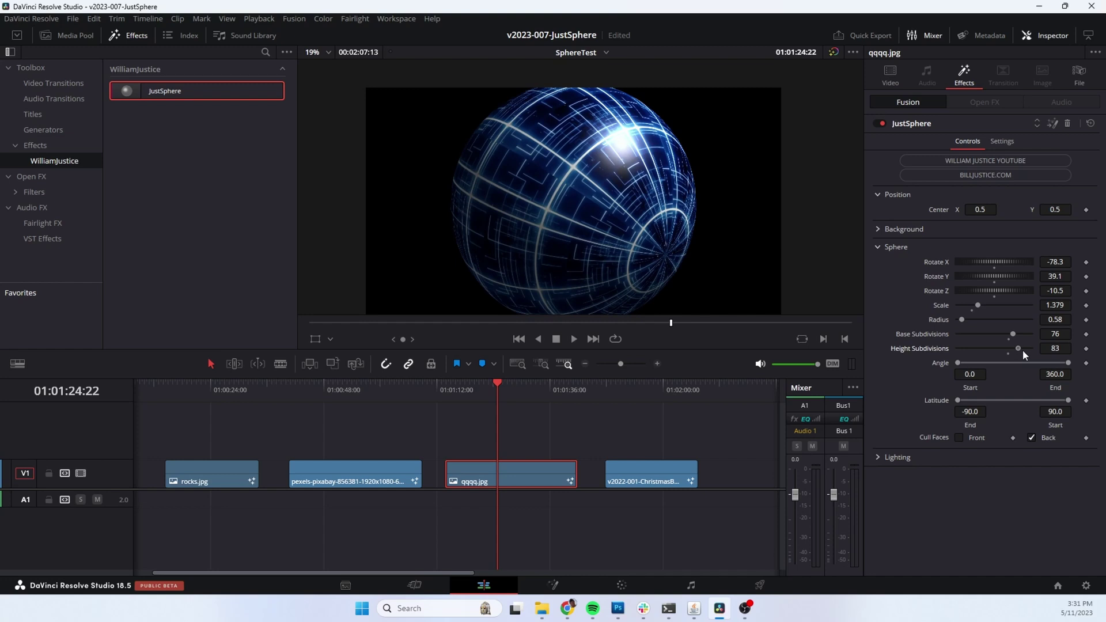
- Reset Rotate X and Y to zero and trim the angle sweep to 12–122
{"action": "double_click", "coordinate": [935, 262]}
{"action": "double_click", "coordinate": [938, 276]}
{"action": "double_click", "coordinate": [937, 291]}
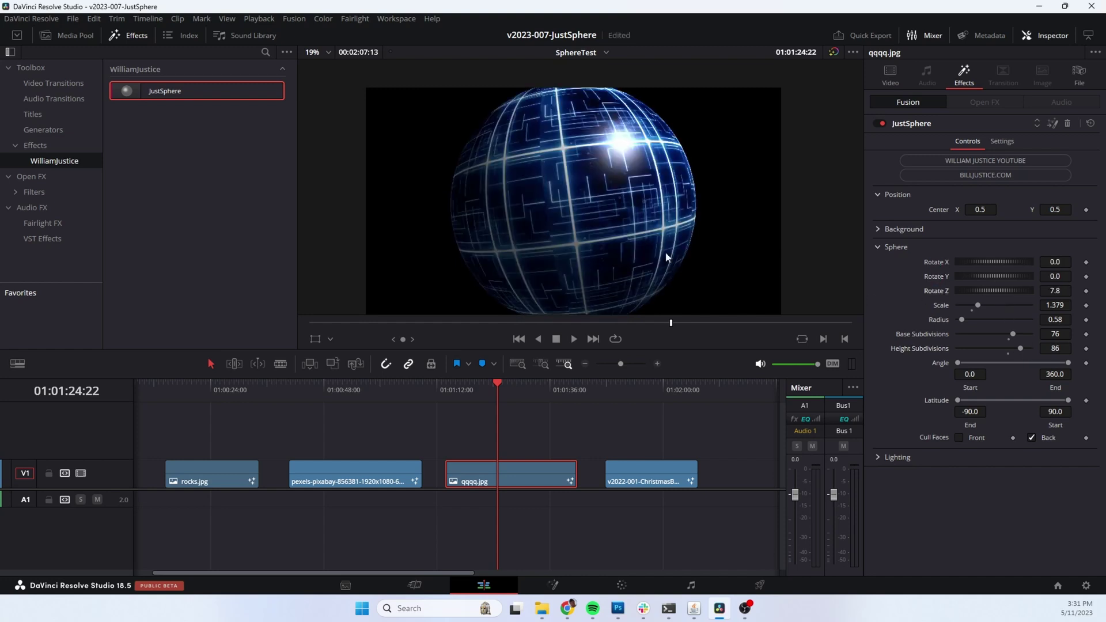
{"action": "key", "text": "ctrl+z"}
{"action": "left_click_drag", "start_coordinate": [1068, 362], "coordinate": [974, 357]}
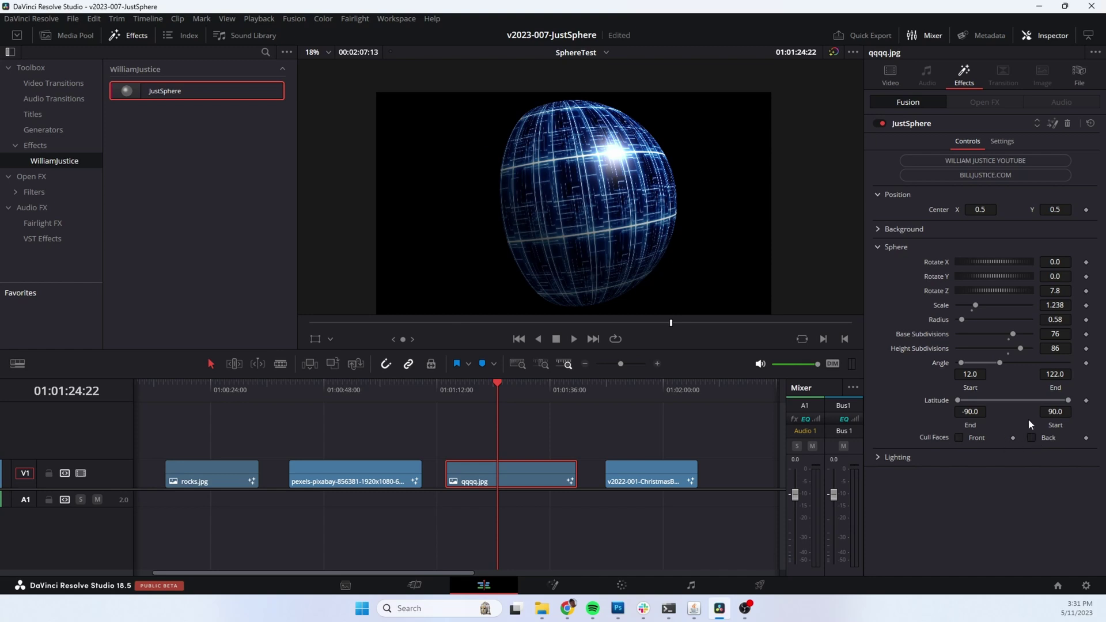
- Restore the full 0–360 angle and trim latitude to 29–70, leaving a dome cap
{"action": "left_click_drag", "start_coordinate": [1000, 362], "coordinate": [998, 397]}
{"action": "mouse_move", "coordinate": [1067, 400]}
{"action": "left_mouse_down"}
{"action": "mouse_move", "coordinate": [984, 396]}
{"action": "mouse_move", "coordinate": [1049, 404]}
{"action": "left_mouse_up"}
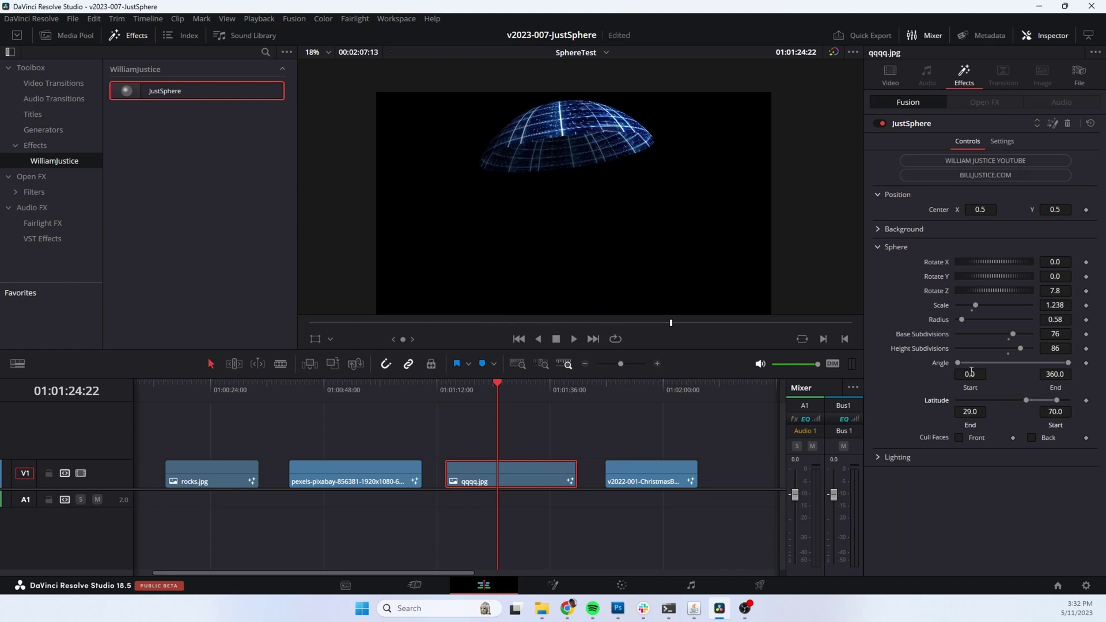
- Restore the full angle sweep, widen the latitude band, and rotate the sphere on Y and Z
{"action": "mouse_move", "coordinate": [958, 363]}
{"action": "left_mouse_down"}
{"action": "mouse_move", "coordinate": [1000, 365]}
{"action": "mouse_move", "coordinate": [955, 368]}
{"action": "left_mouse_up"}
{"action": "left_click_drag", "start_coordinate": [1039, 397], "coordinate": [1009, 402]}
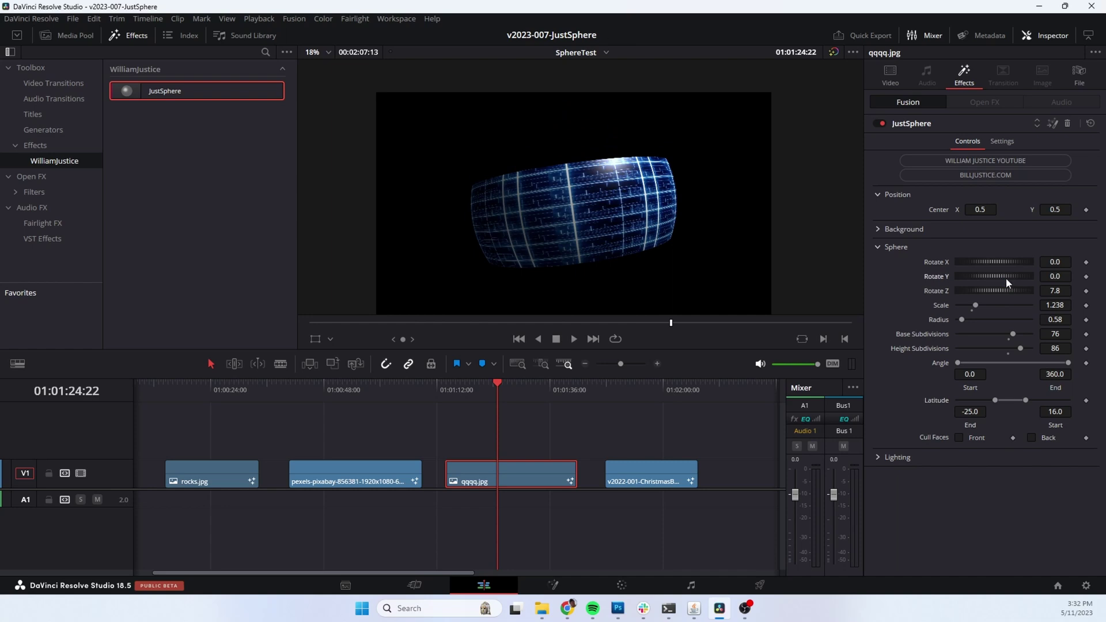
{"action": "left_click_drag", "start_coordinate": [1006, 278], "coordinate": [979, 291]}
{"action": "left_click_drag", "start_coordinate": [982, 209], "coordinate": [1054, 242]}
- Settle rotations at 36.5, -31.3, -15.7, restore latitude to -90/90, and show Lighting settings
{"action": "left_click", "coordinate": [880, 229]}
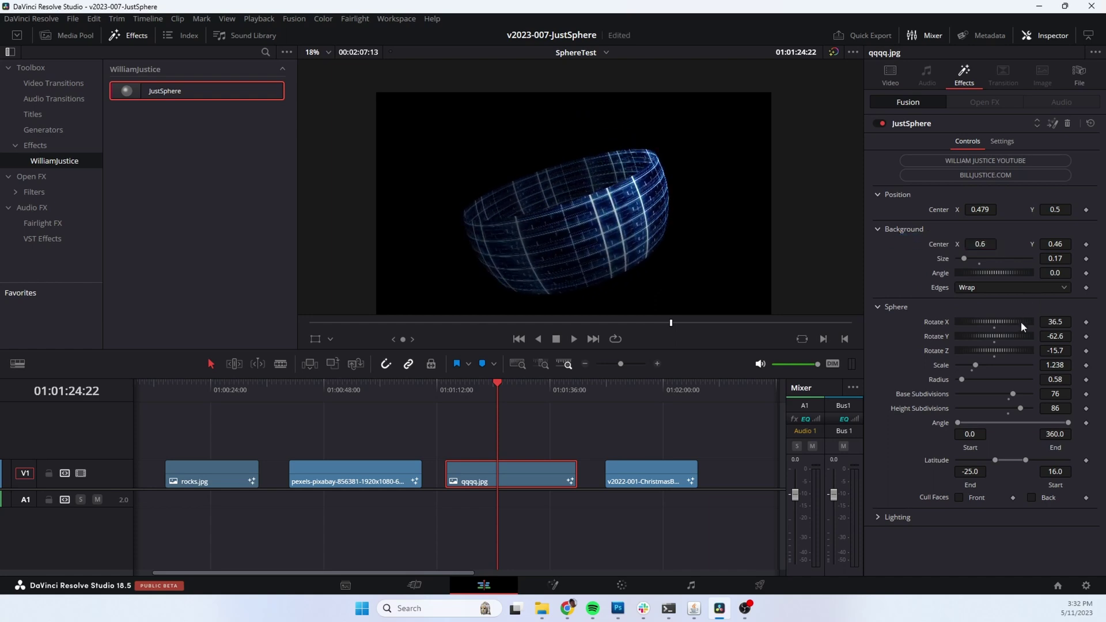
{"action": "mouse_move", "coordinate": [993, 342]}
{"action": "left_mouse_down"}
{"action": "mouse_move", "coordinate": [1042, 337]}
{"action": "mouse_move", "coordinate": [1003, 329]}
{"action": "left_mouse_up"}
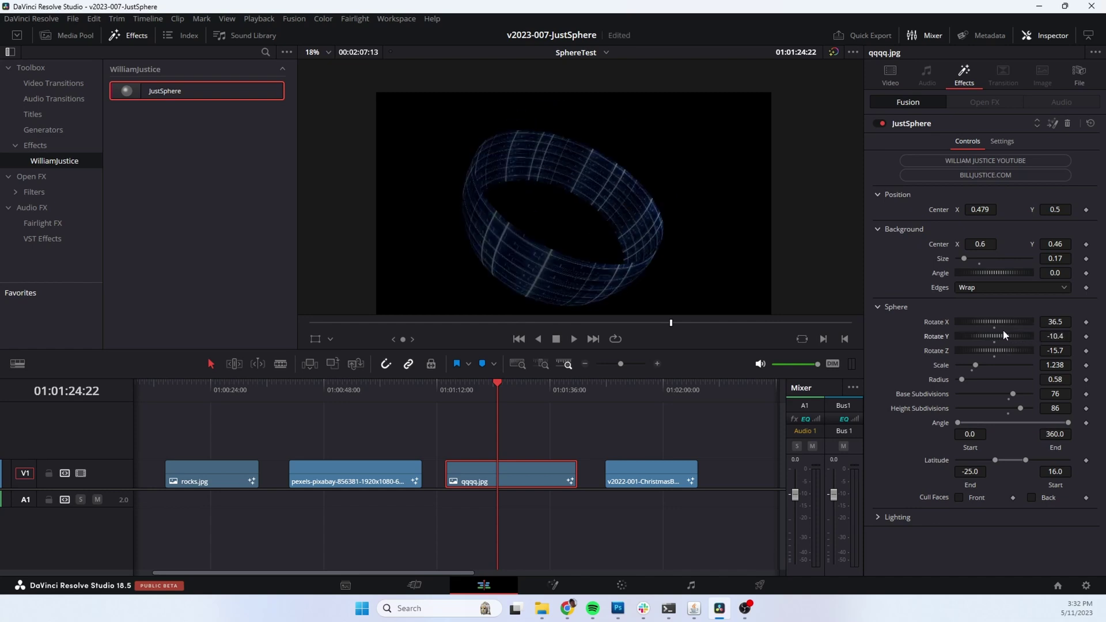
{"action": "left_click_drag", "start_coordinate": [1008, 274], "coordinate": [1013, 244]}
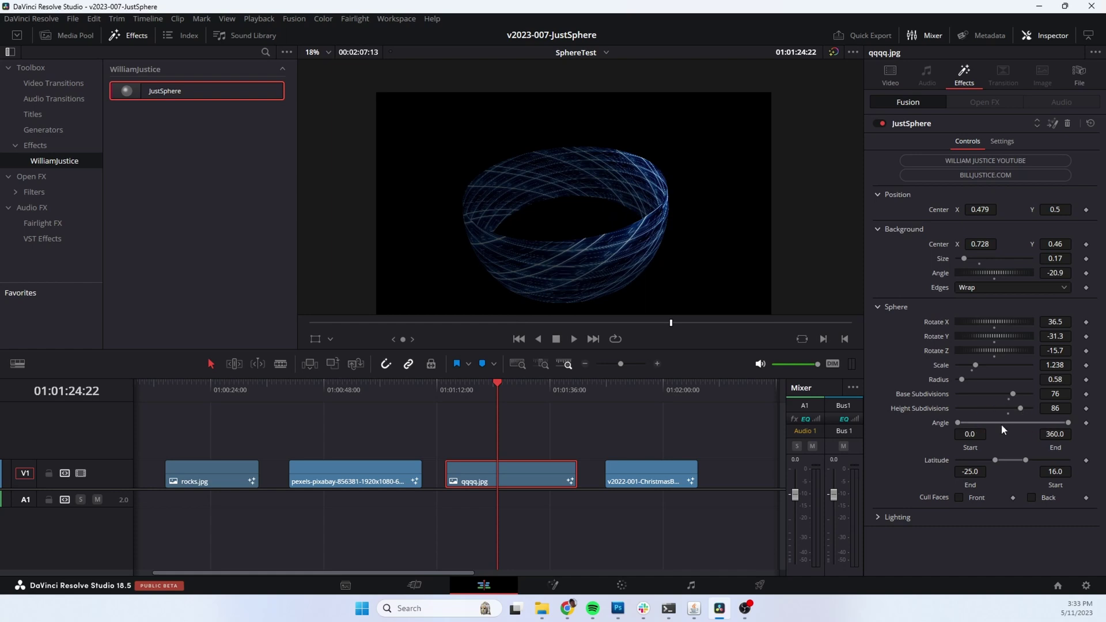
{"action": "left_click_drag", "start_coordinate": [991, 459], "coordinate": [1069, 459]}
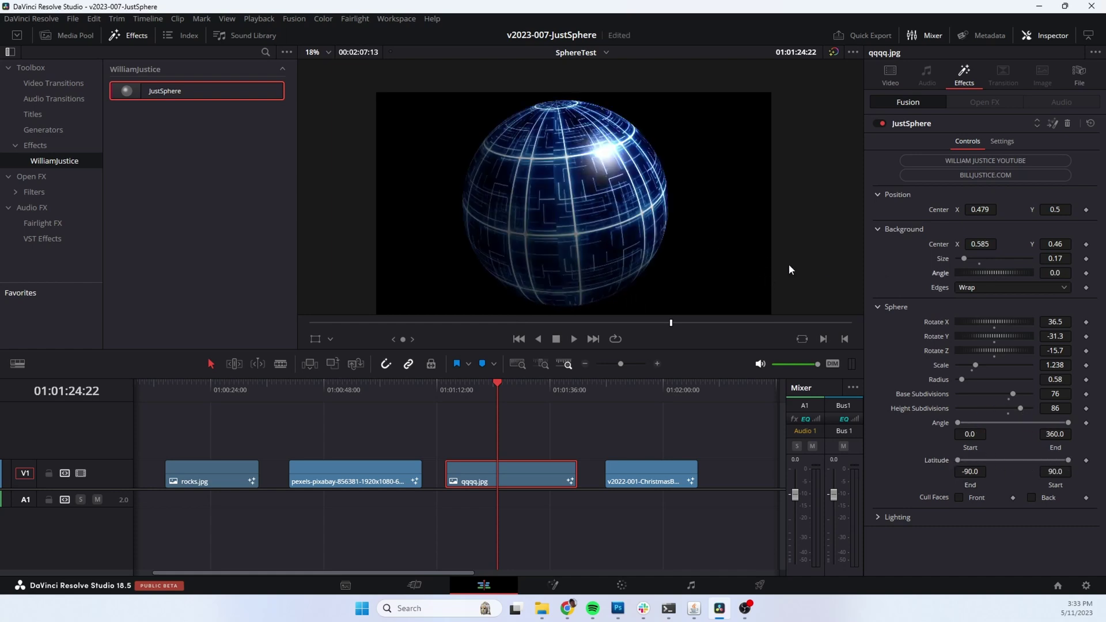
{"action": "left_click", "coordinate": [875, 306]}
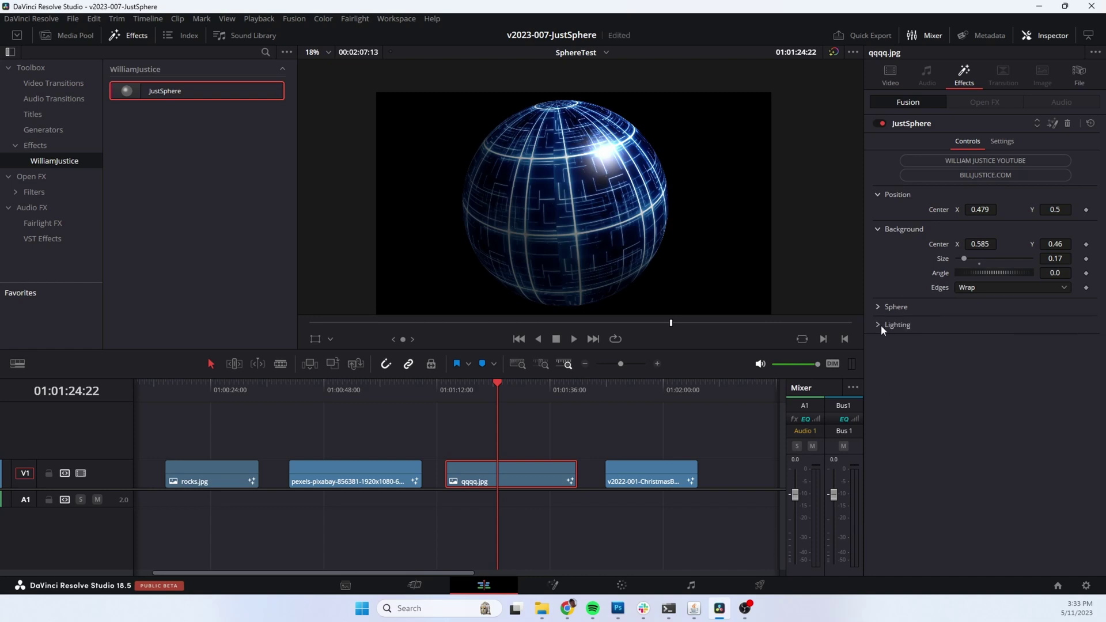
{"action": "left_click", "coordinate": [879, 324]}
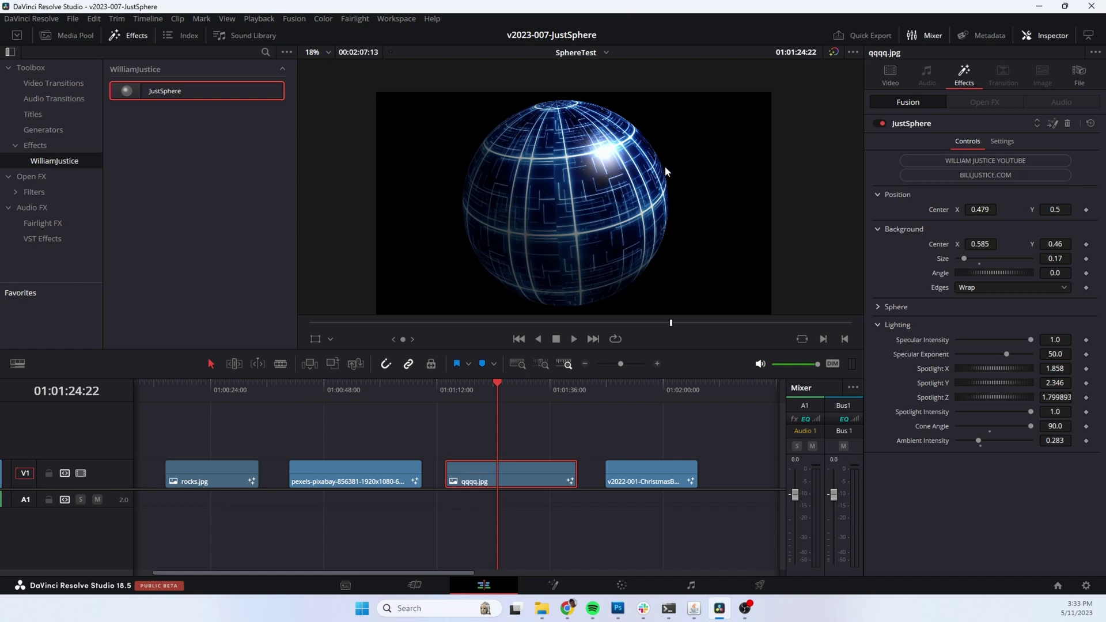
- Soften the specular highlight, move the spotlight to -0.751, -1.509, and raise ambient intensity to 0.693
{"action": "left_click_drag", "start_coordinate": [1031, 340], "coordinate": [1000, 365]}
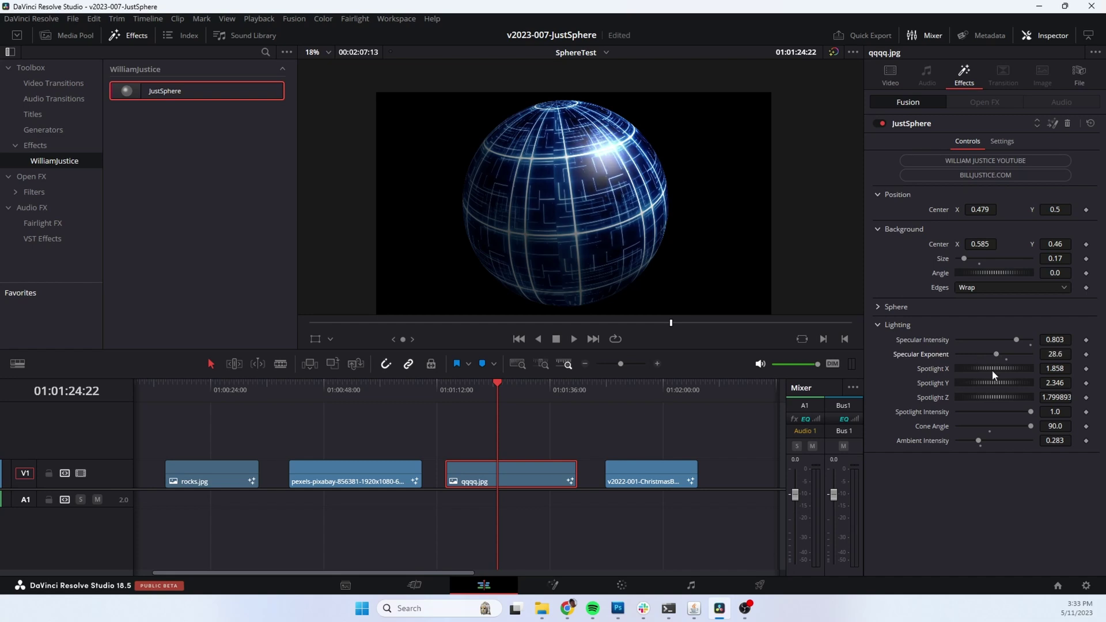
{"action": "left_click_drag", "start_coordinate": [1009, 369], "coordinate": [965, 383]}
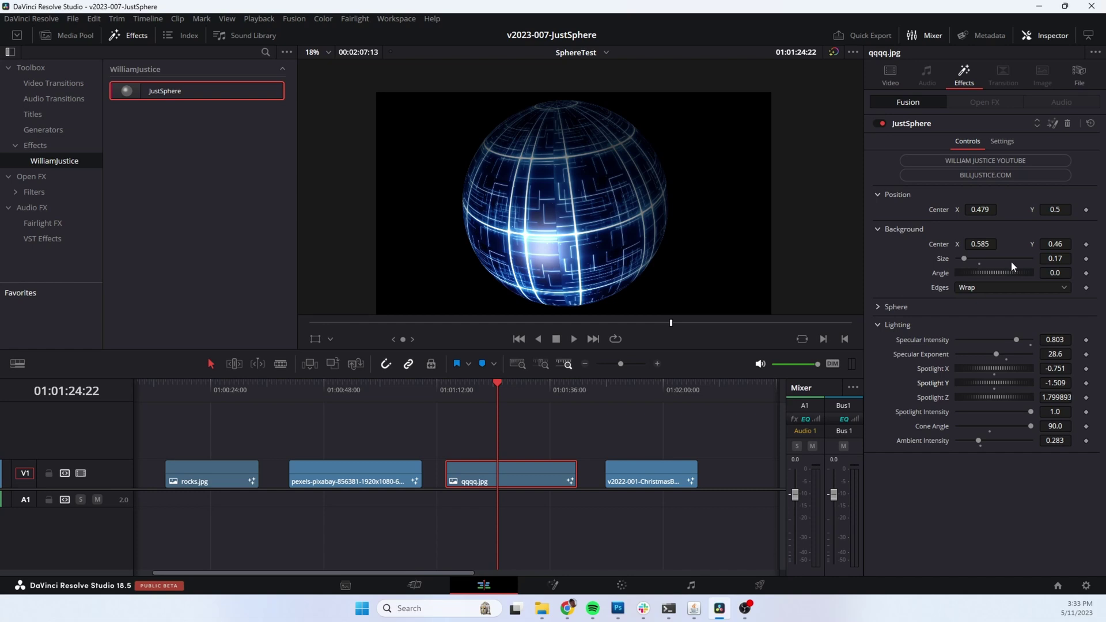
{"action": "left_click", "coordinate": [979, 307]}
{"action": "left_click", "coordinate": [878, 308]}
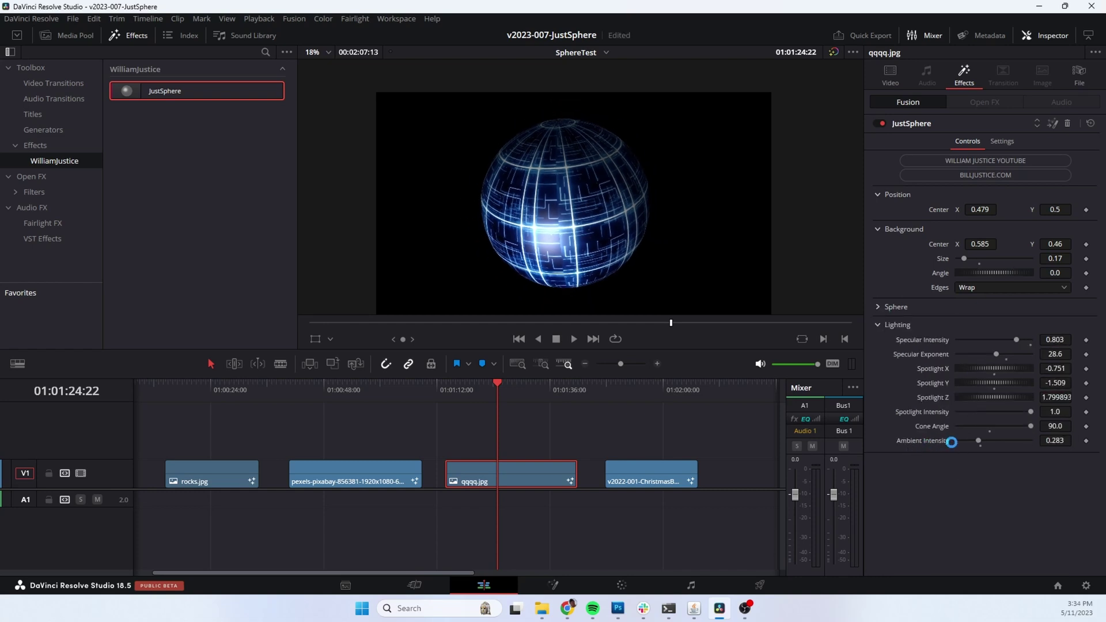
{"action": "left_click_drag", "start_coordinate": [978, 440], "coordinate": [1008, 441]}
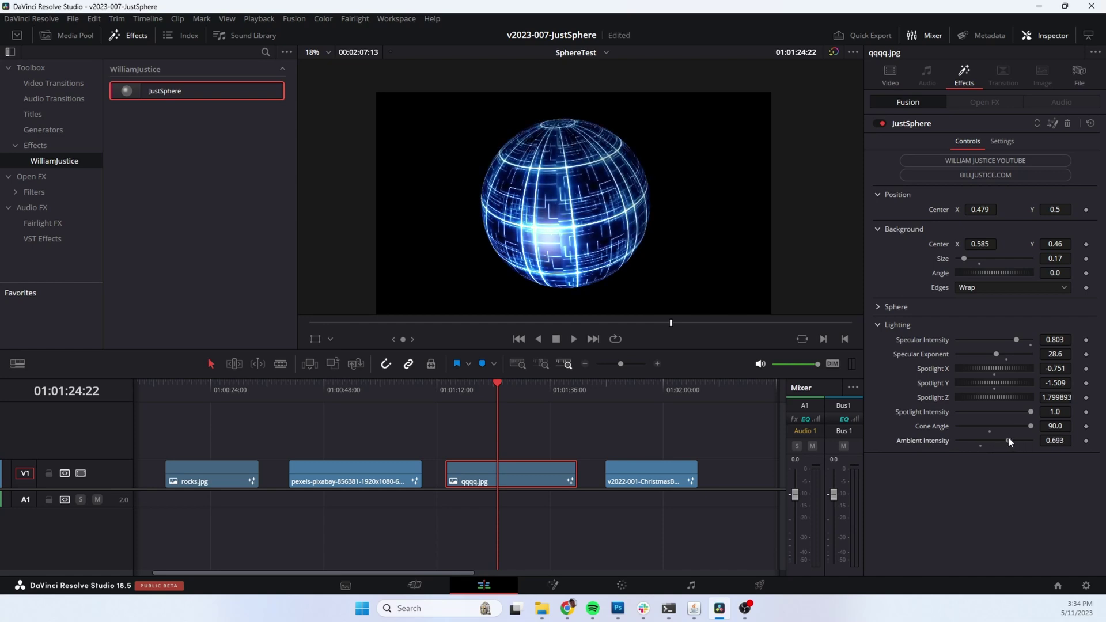
{"action": "left_click", "coordinate": [645, 386]}
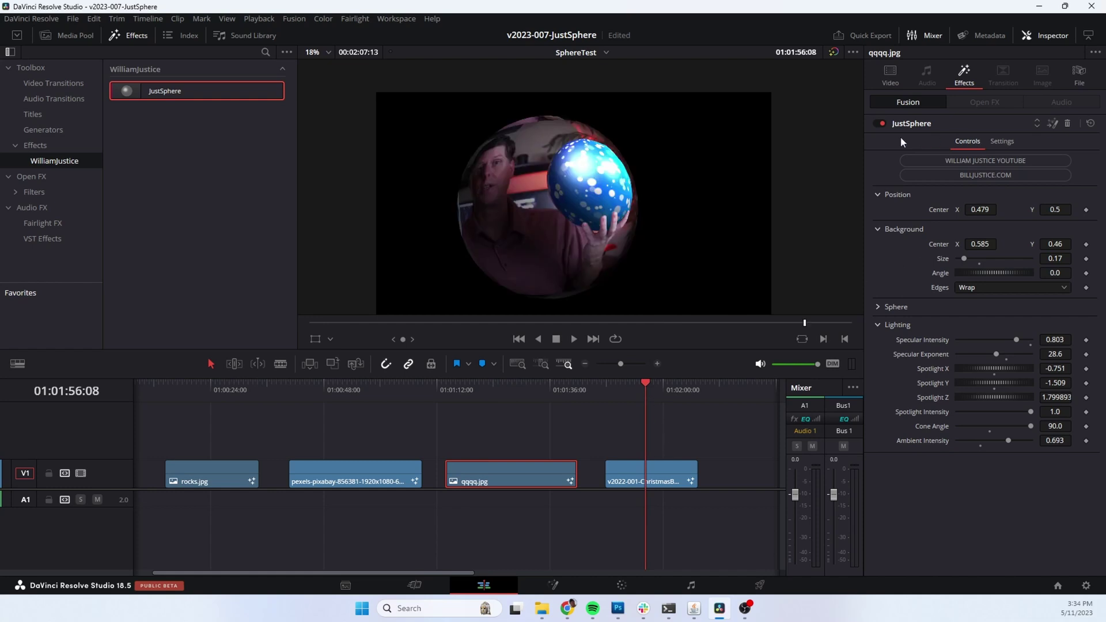
- Reset the qqqq.jpg background center to 0.5, 0.5 and keyframe it
{"action": "left_click_drag", "start_coordinate": [980, 243], "coordinate": [1038, 244]}
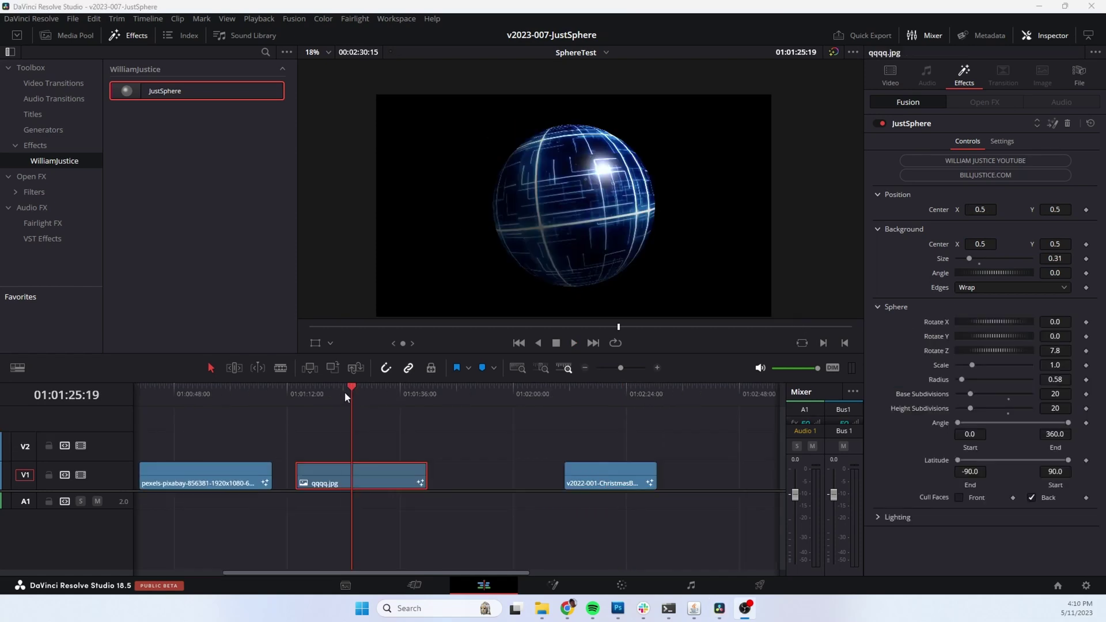
{"action": "left_click_drag", "start_coordinate": [345, 392], "coordinate": [302, 392]}
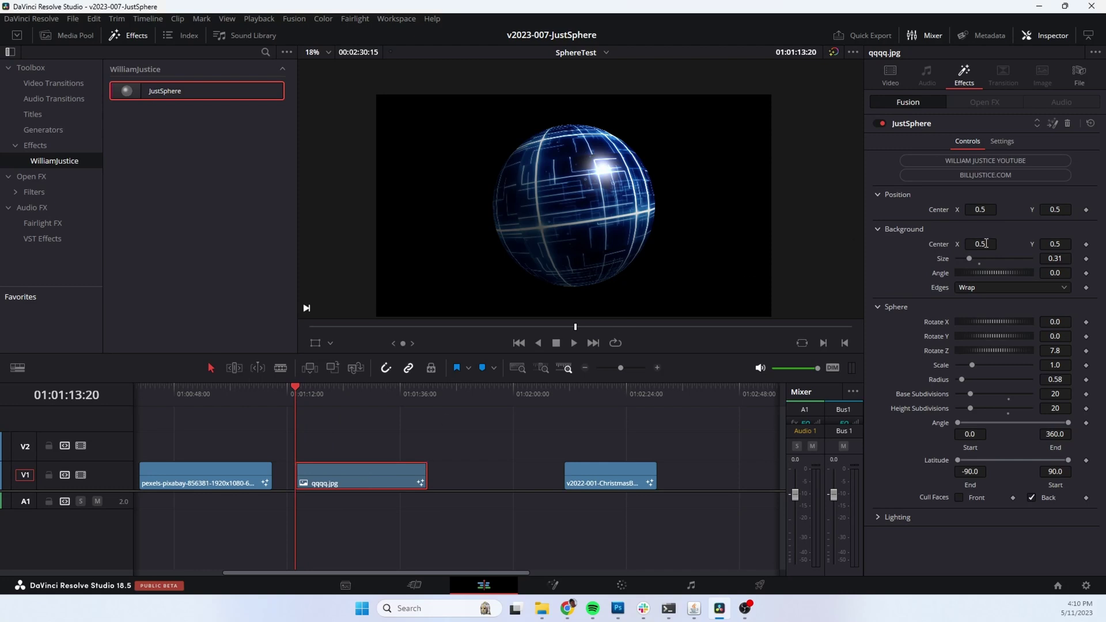
{"action": "mouse_move", "coordinate": [974, 247]}
{"action": "left_mouse_down"}
{"action": "mouse_move", "coordinate": [993, 246]}
{"action": "mouse_move", "coordinate": [981, 246]}
{"action": "left_mouse_up"}
{"action": "mouse_move", "coordinate": [1054, 244]}
{"action": "left_mouse_down"}
{"action": "mouse_move", "coordinate": [1017, 243]}
{"action": "mouse_move", "coordinate": [1055, 244]}
{"action": "left_mouse_up"}
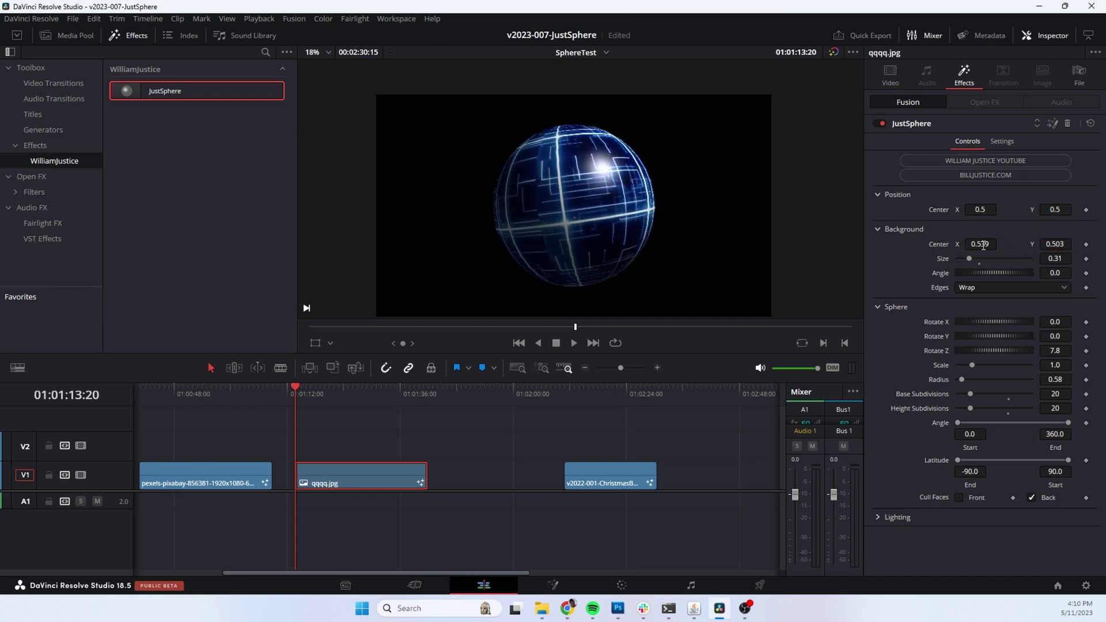
{"action": "double_click", "coordinate": [941, 245]}
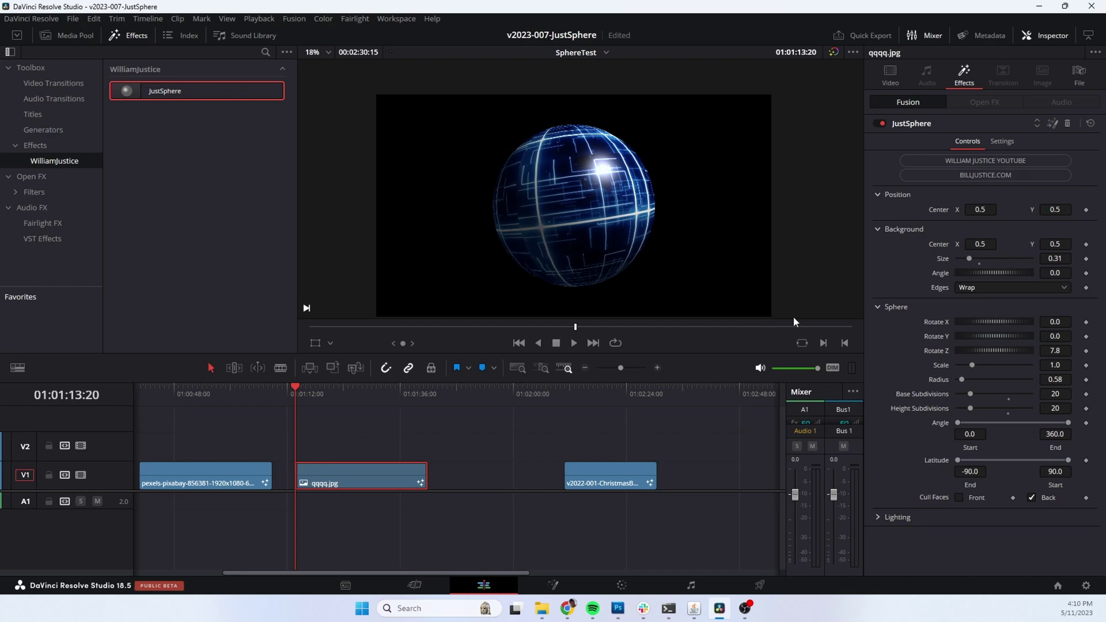
{"action": "left_click", "coordinate": [1085, 244]}
- Keyframe a far background centre offset near the clip's end and preview the spin
{"action": "left_click_drag", "start_coordinate": [408, 391], "coordinate": [411, 392]}
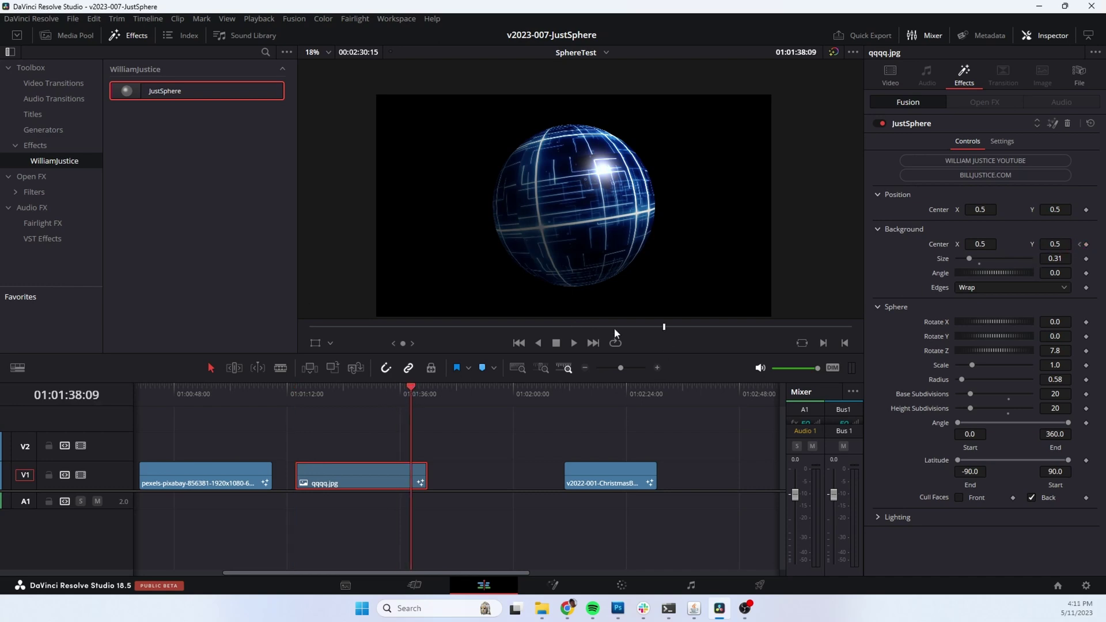
{"action": "mouse_move", "coordinate": [977, 246]}
{"action": "left_mouse_down"}
{"action": "mouse_move", "coordinate": [959, 262]}
{"action": "mouse_move", "coordinate": [985, 246]}
{"action": "left_mouse_up"}
{"action": "left_click", "coordinate": [314, 394]}
{"action": "key", "text": "space"}
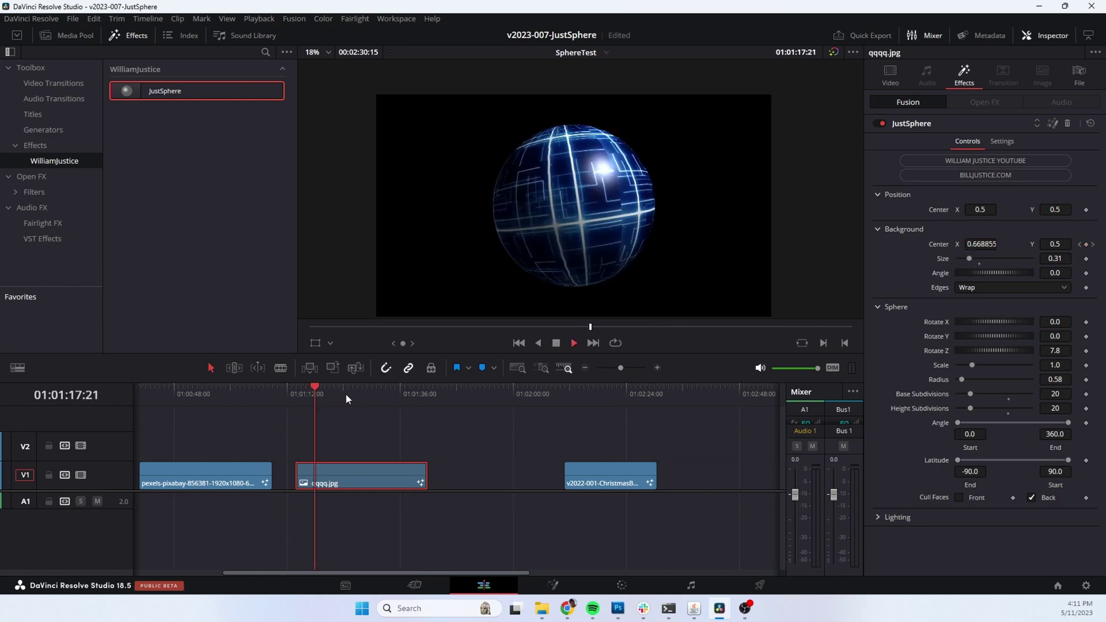
- Raise the ending background centre X to 2.222 and save the project
{"action": "left_click", "coordinate": [1092, 245]}
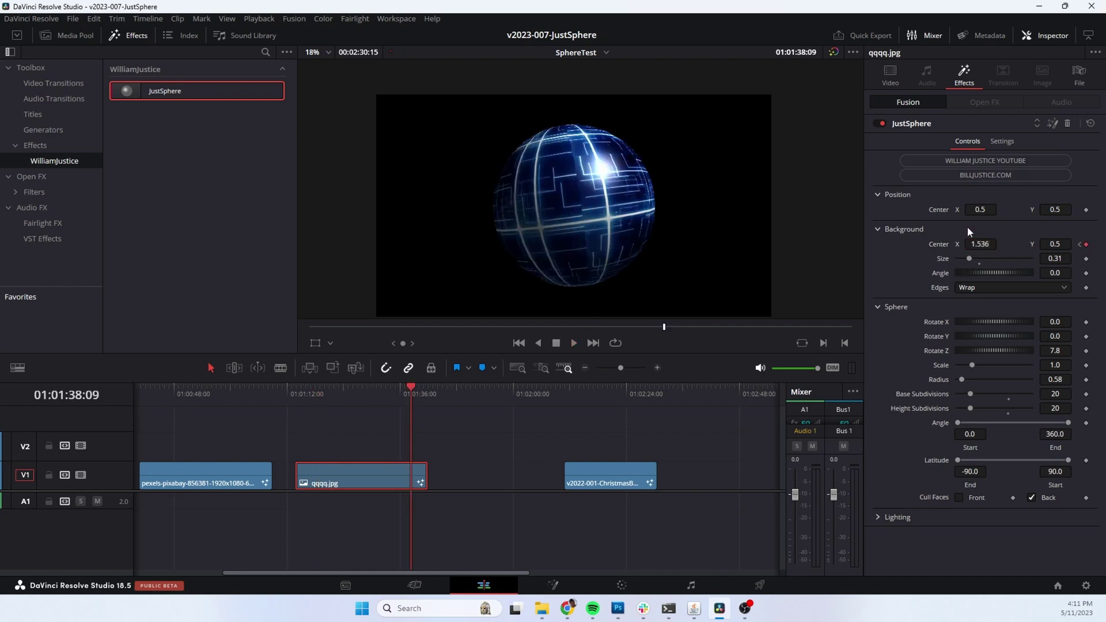
{"action": "left_click_drag", "start_coordinate": [968, 247], "coordinate": [986, 247]}
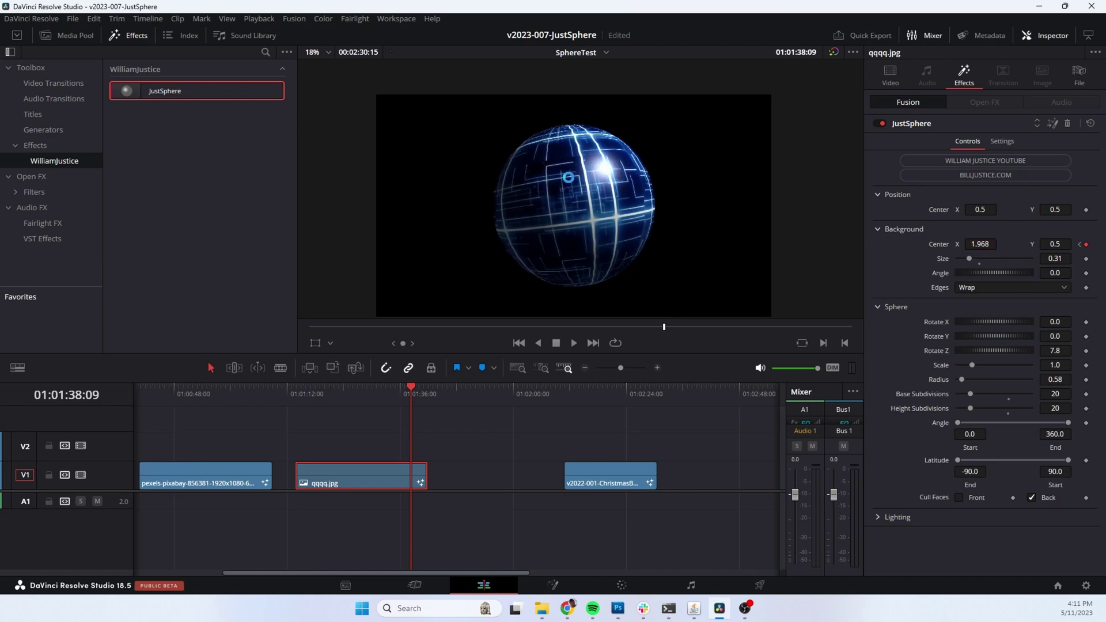
{"action": "key", "text": "ctrl+s"}
{"action": "left_click_drag", "start_coordinate": [980, 243], "coordinate": [992, 244]}
{"action": "left_click", "coordinate": [303, 394]}
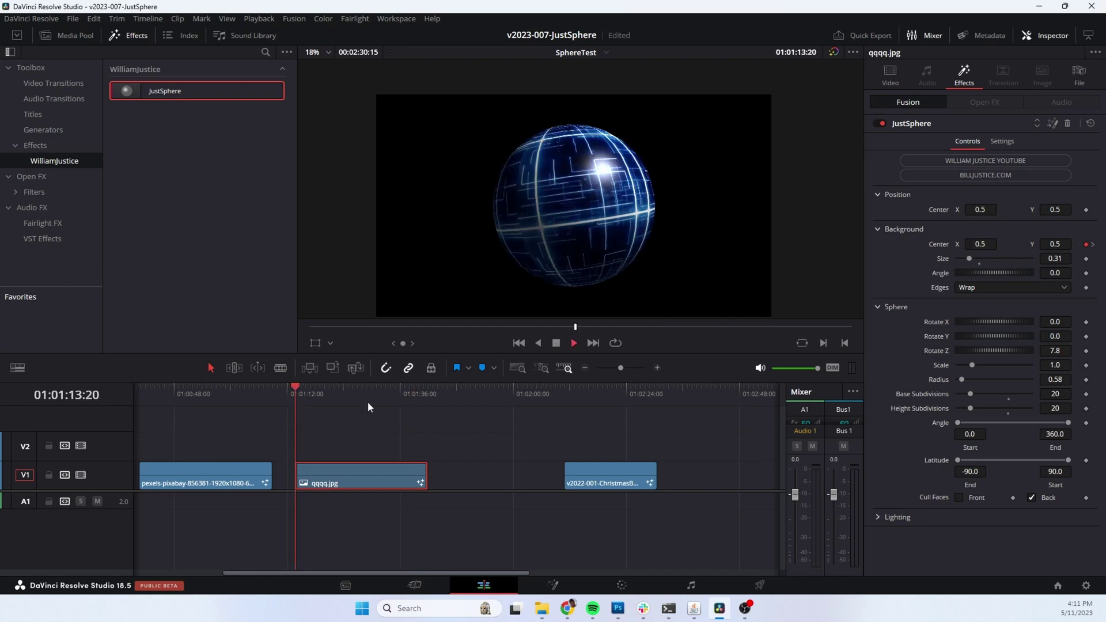
- Shift the ending background centre Y to -1.306 and play the spin from the start
{"action": "left_click", "coordinate": [1093, 245]}
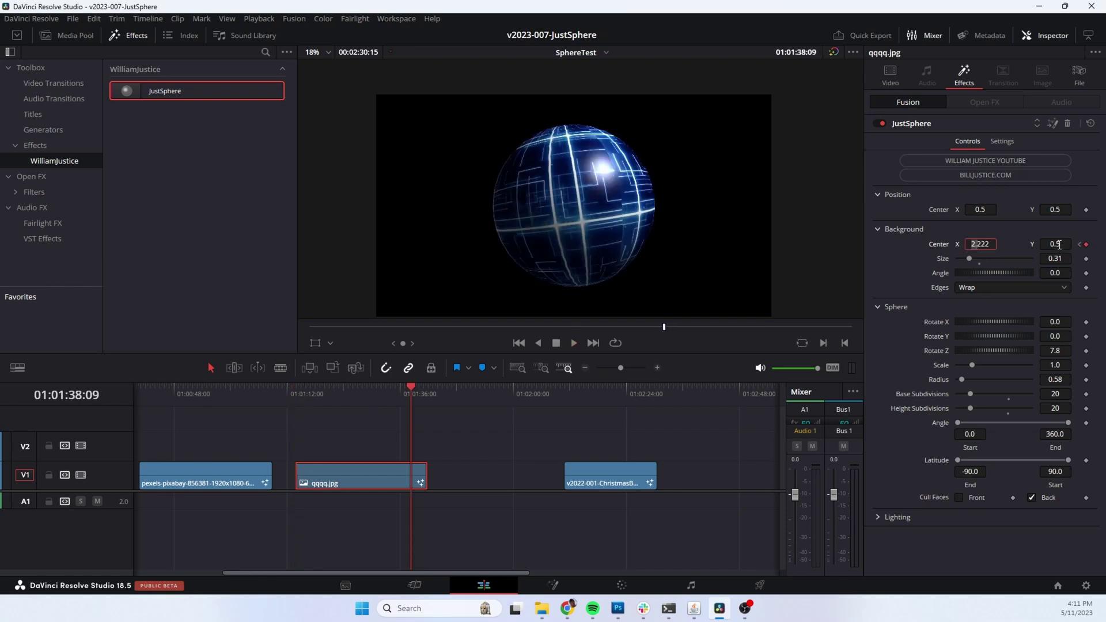
{"action": "left_click_drag", "start_coordinate": [1059, 244], "coordinate": [1022, 244]}
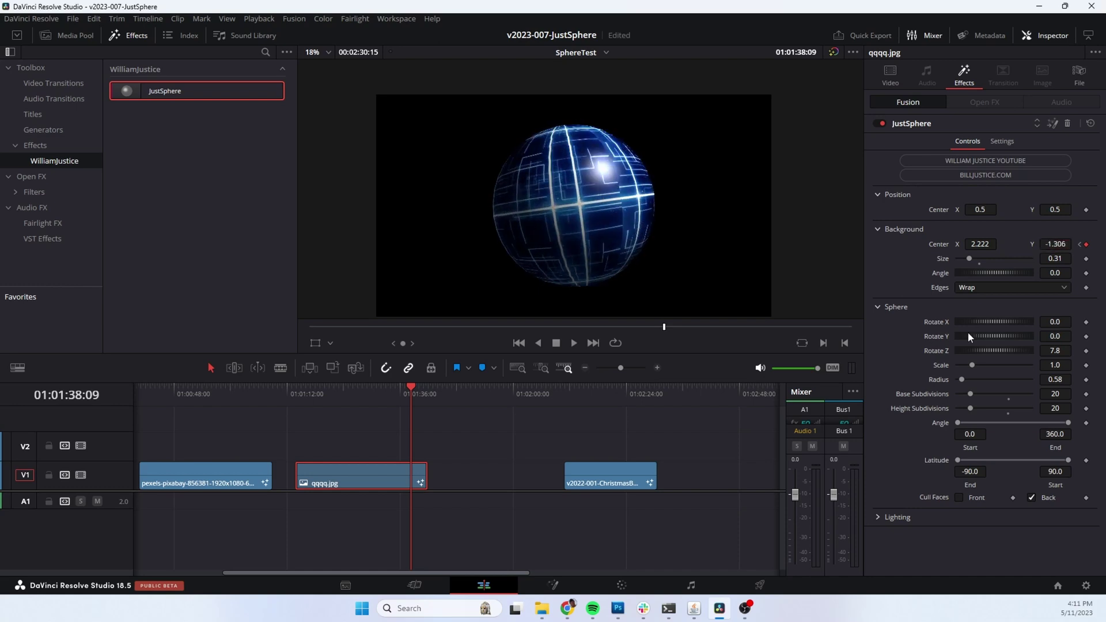
{"action": "left_click", "coordinate": [297, 392]}
{"action": "key", "text": "space"}
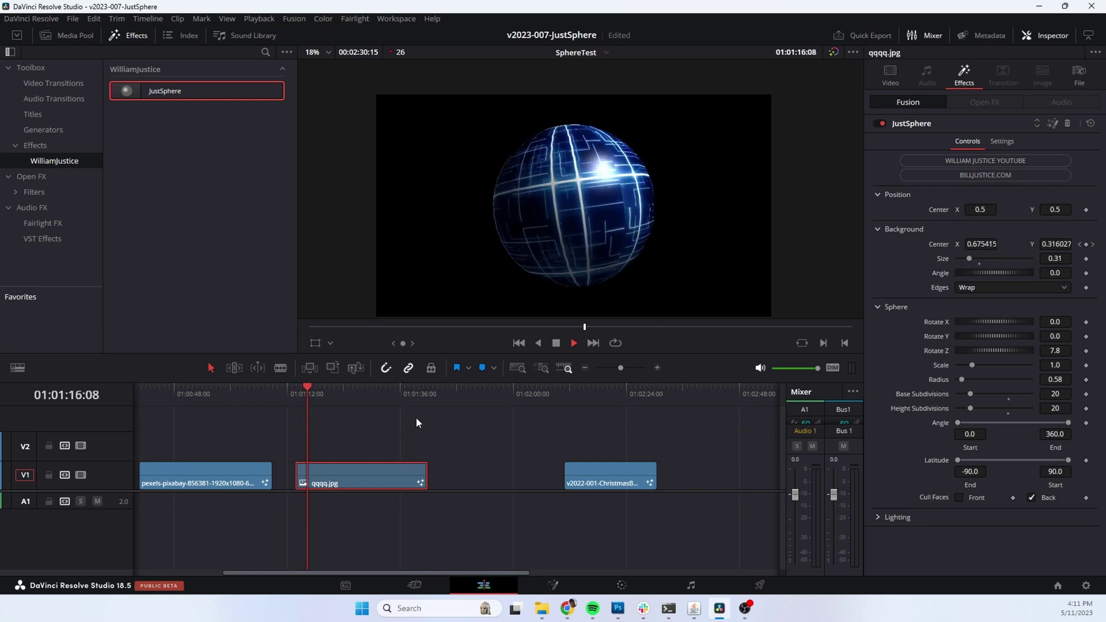
{"action": "key", "text": "space"}
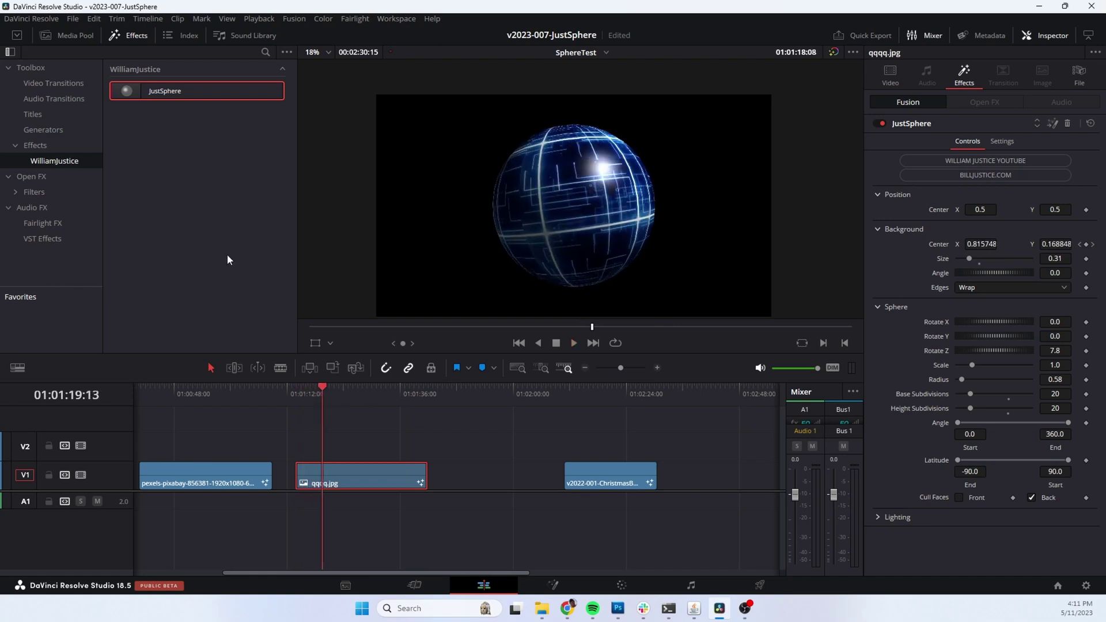
- Place a Text+ title on V2 above the qqqq.jpg clip
{"action": "left_click", "coordinate": [35, 114]}
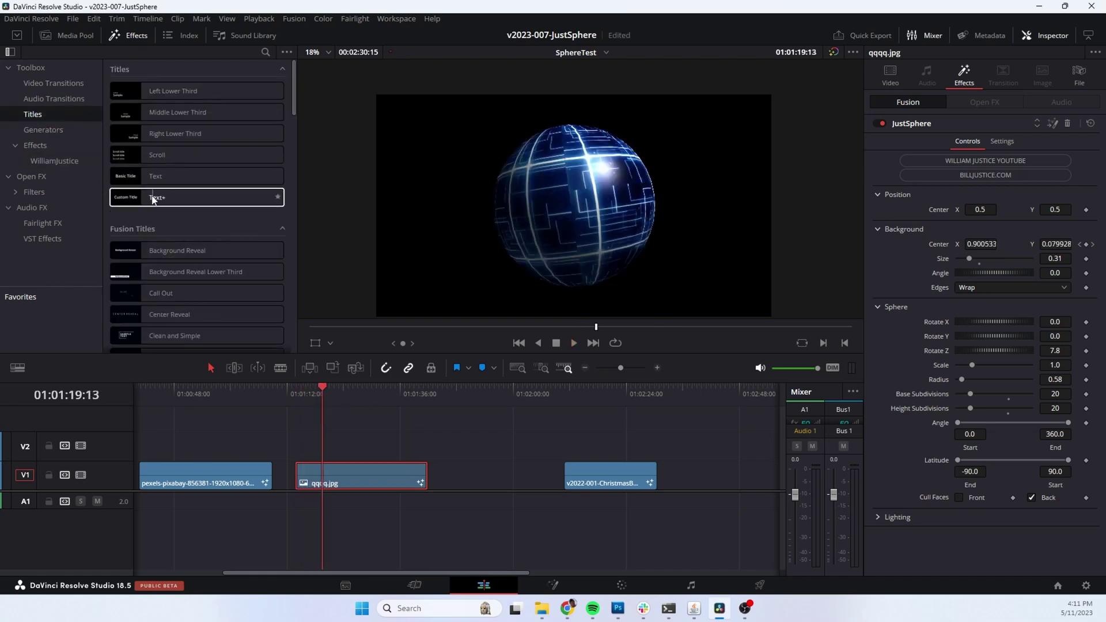
{"action": "left_click_drag", "start_coordinate": [151, 197], "coordinate": [296, 445]}
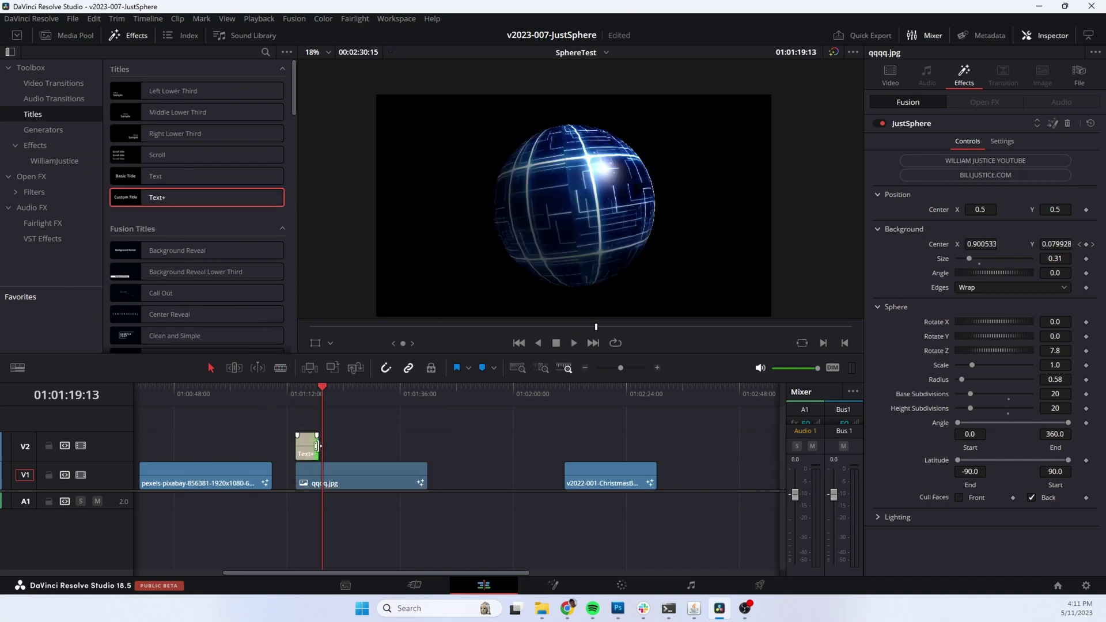
{"action": "left_click", "coordinate": [349, 446]}
- Replace Custom Title with 'William Justice Davinci Resolve Fusion' and 'JustSphere' on a new line
{"action": "left_click", "coordinate": [944, 188]}
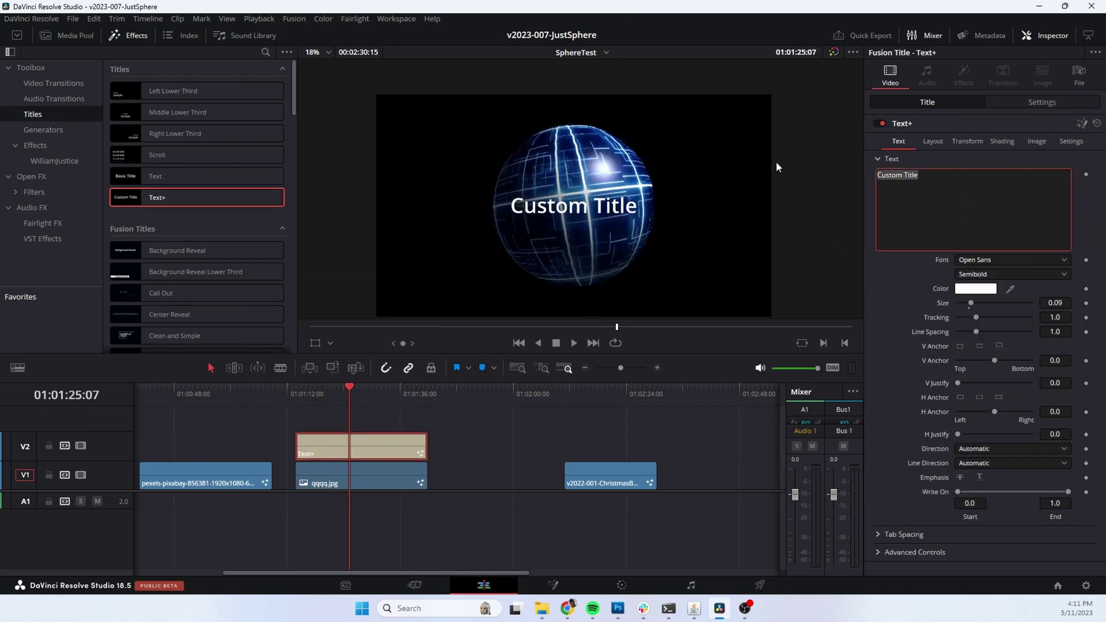
{"action": "key", "text": "ctrl+a"}
{"action": "type", "text": "William Justice Davinci Resolve Fusion"}
{"action": "key", "text": "Return"}
{"action": "type", "text": "JustSphere"}
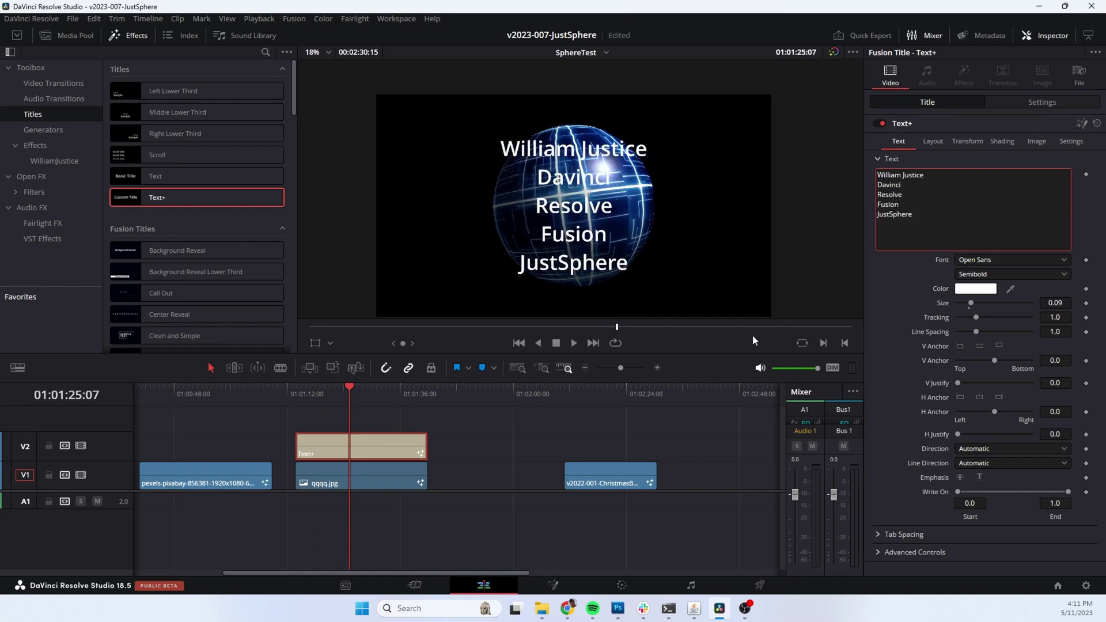
{"action": "left_click", "coordinate": [543, 408]}
{"action": "left_click", "coordinate": [375, 471]}
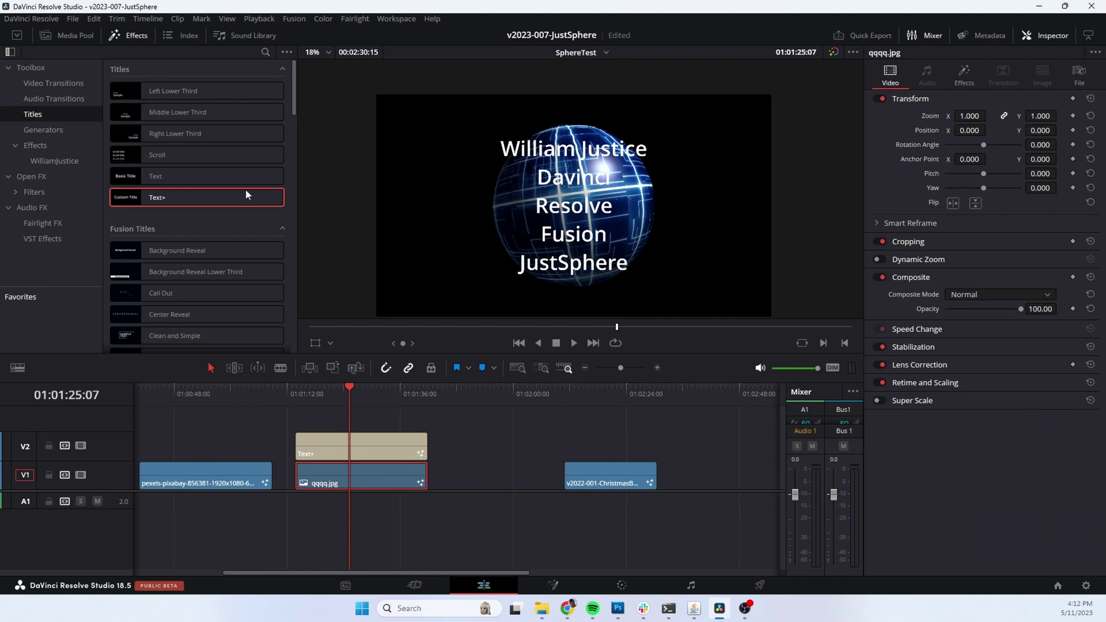
- Apply the custom JustSphere effect to the Text+ title clip
{"action": "left_click", "coordinate": [68, 164]}
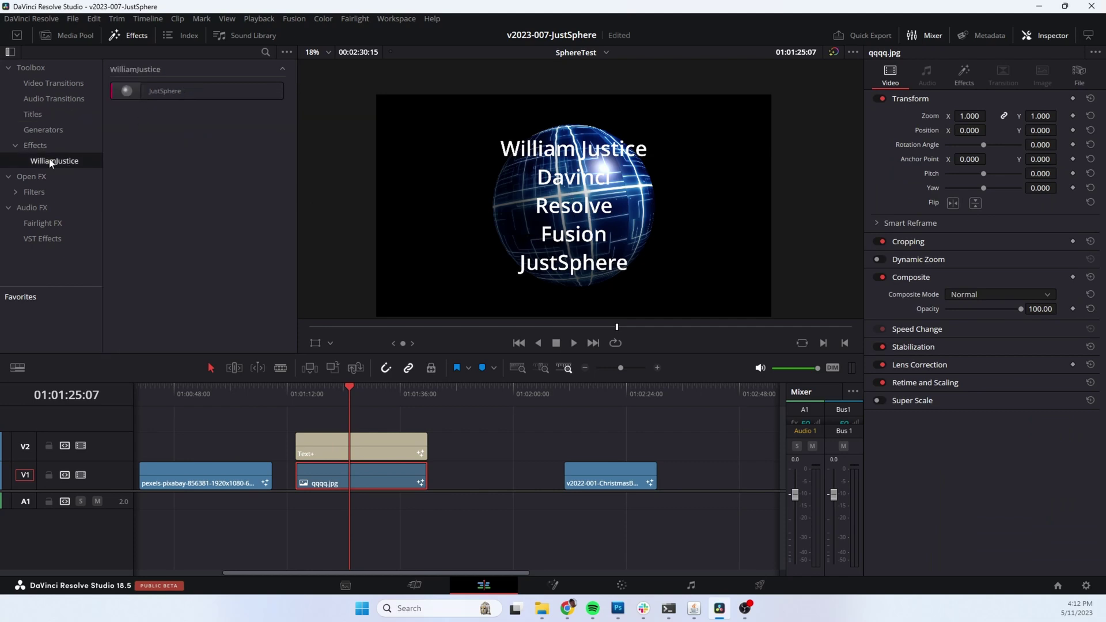
{"action": "left_click_drag", "start_coordinate": [164, 91], "coordinate": [379, 450]}
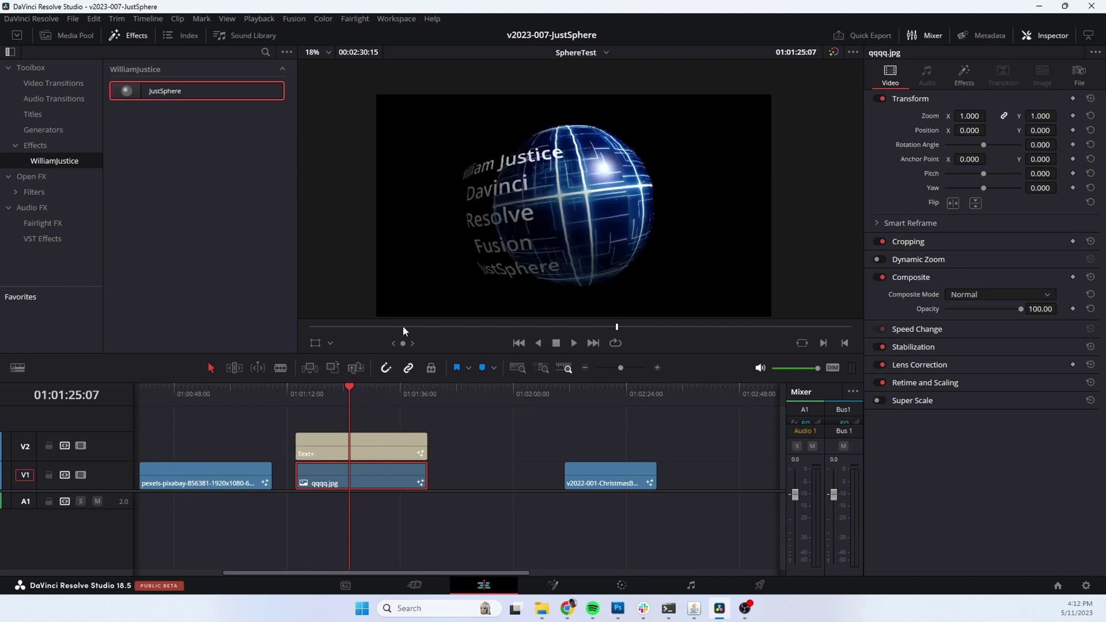
{"action": "left_click", "coordinate": [386, 445]}
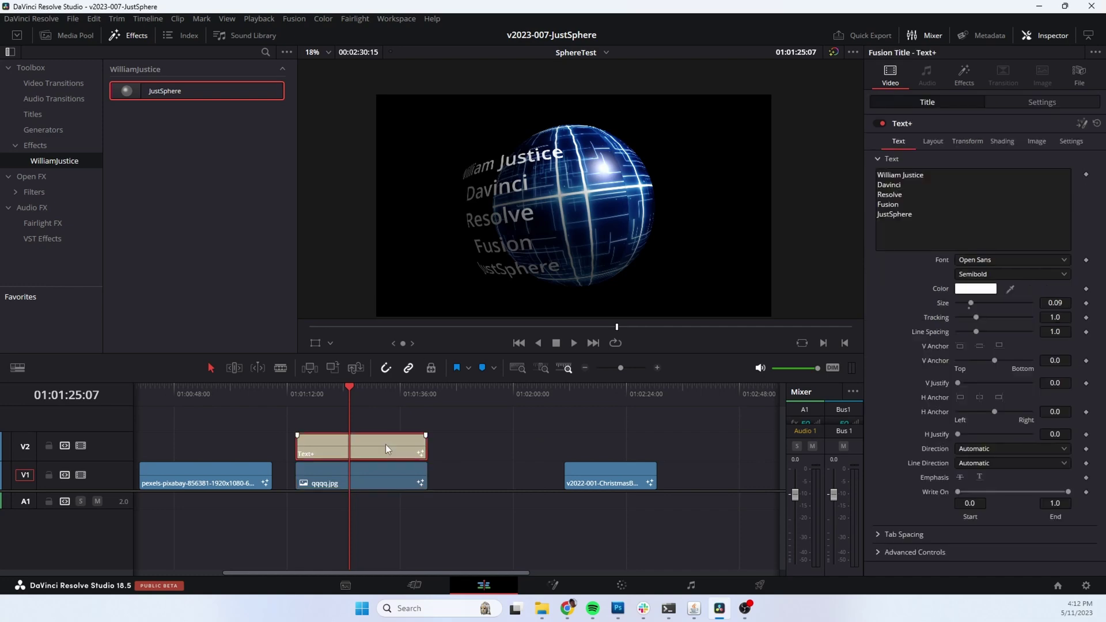
{"action": "left_click", "coordinate": [965, 76]}
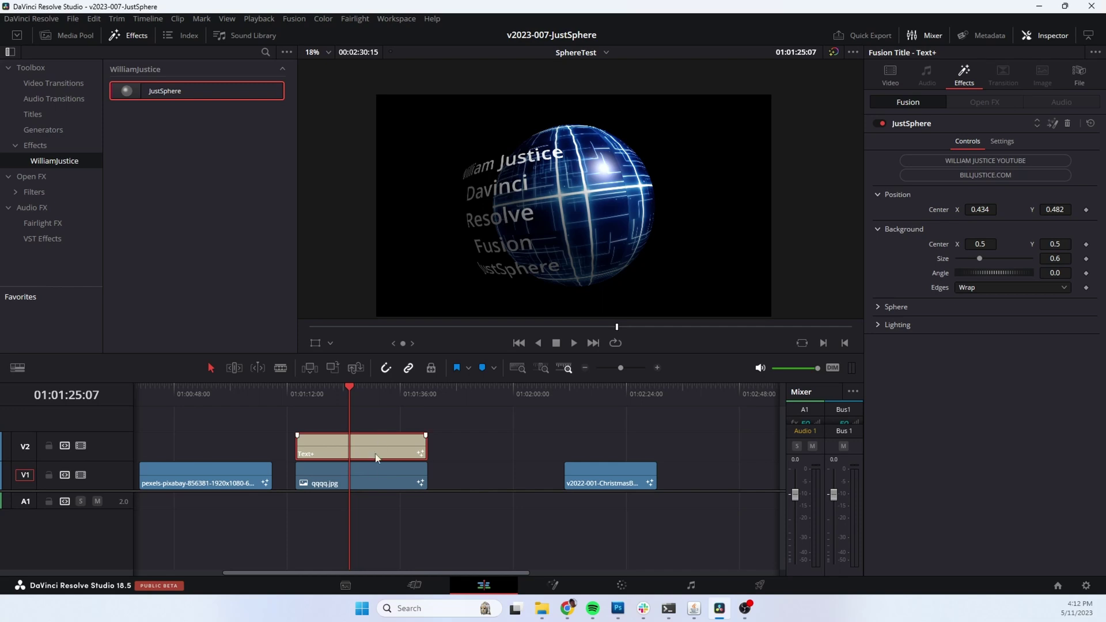
- Reset the title sphere's position to frame centre and slide its wrapped text left
{"action": "double_click", "coordinate": [942, 210]}
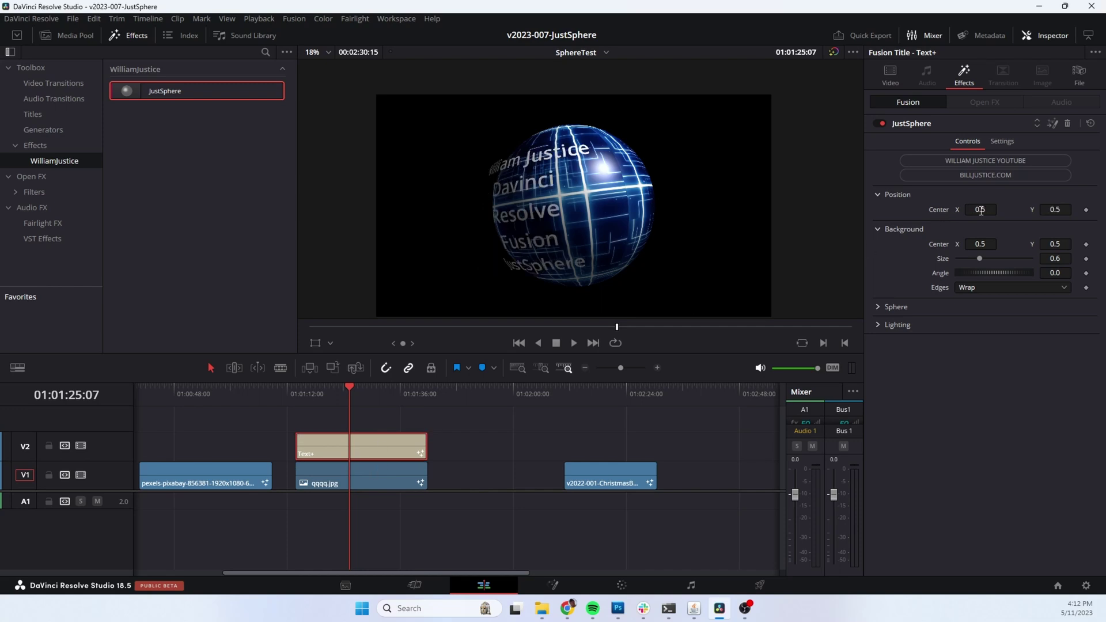
{"action": "left_click", "coordinate": [878, 307]}
{"action": "left_click_drag", "start_coordinate": [368, 389], "coordinate": [361, 389]}
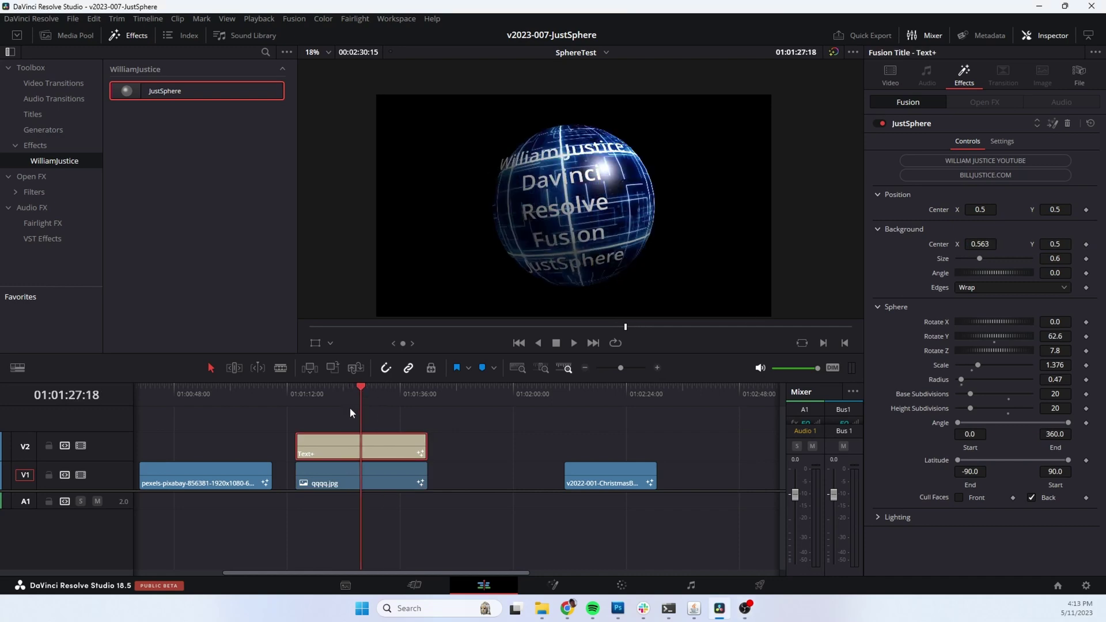
{"action": "left_click", "coordinate": [987, 208]}
{"action": "left_click_drag", "start_coordinate": [986, 244], "coordinate": [975, 243]}
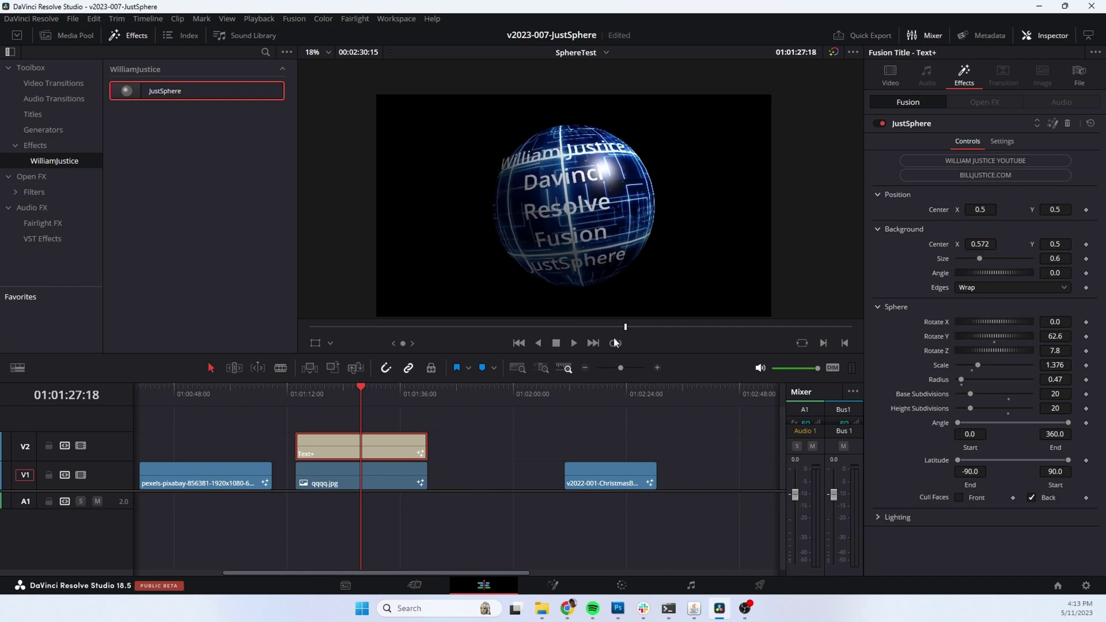
{"action": "left_click", "coordinate": [405, 468]}
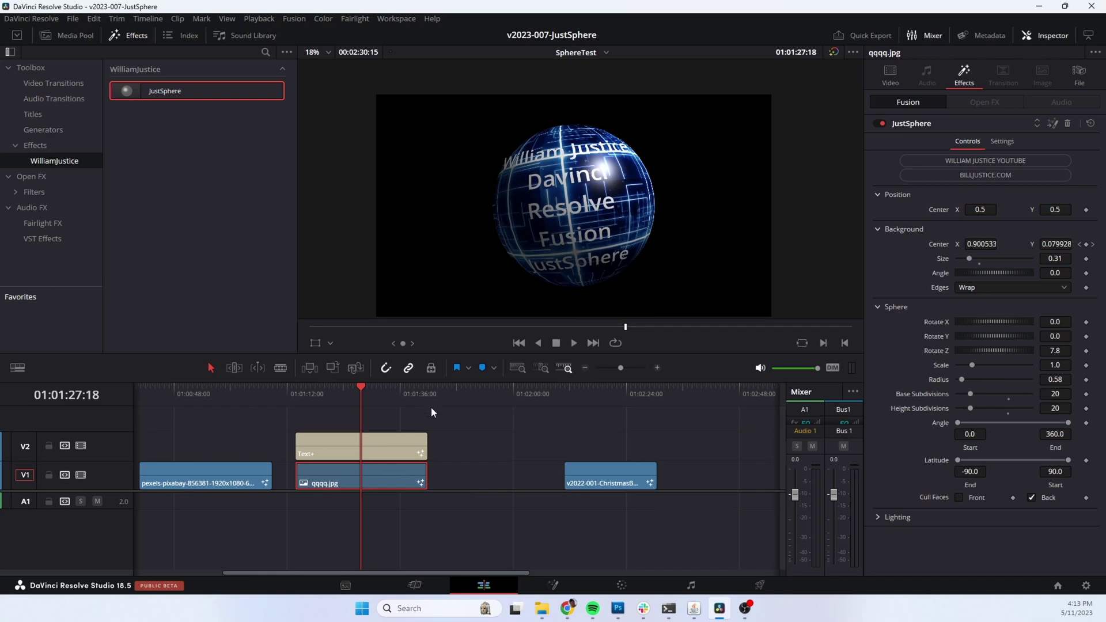
- Set the title sphere to scale 1.0, radius 0.58, and background centre 0.56, 0.475
{"action": "left_click", "coordinate": [384, 445]}
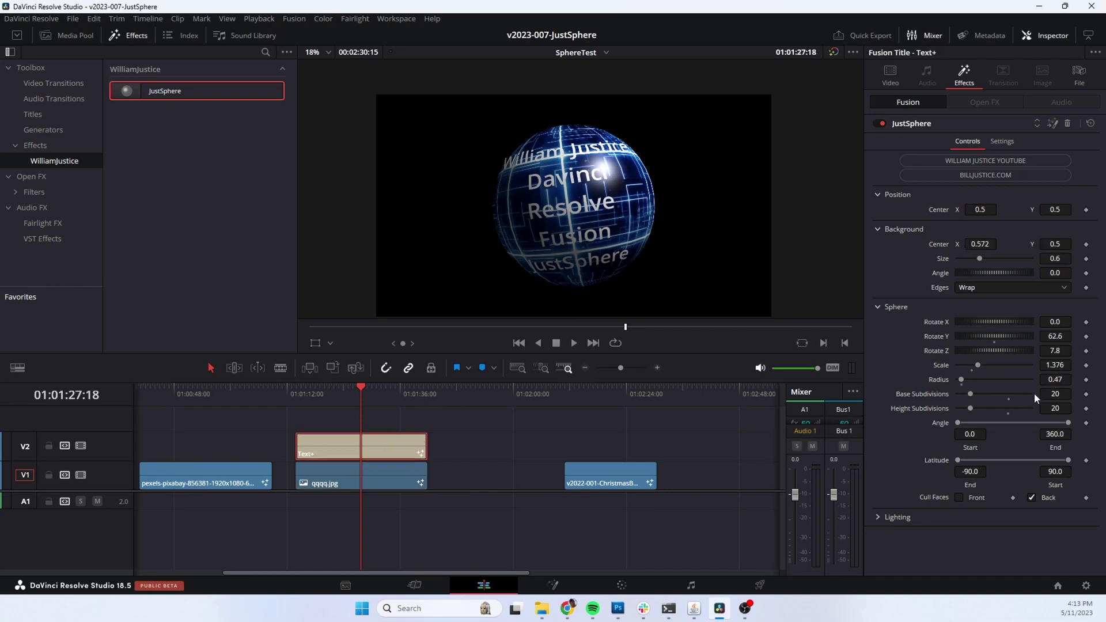
{"action": "double_click", "coordinate": [943, 365]}
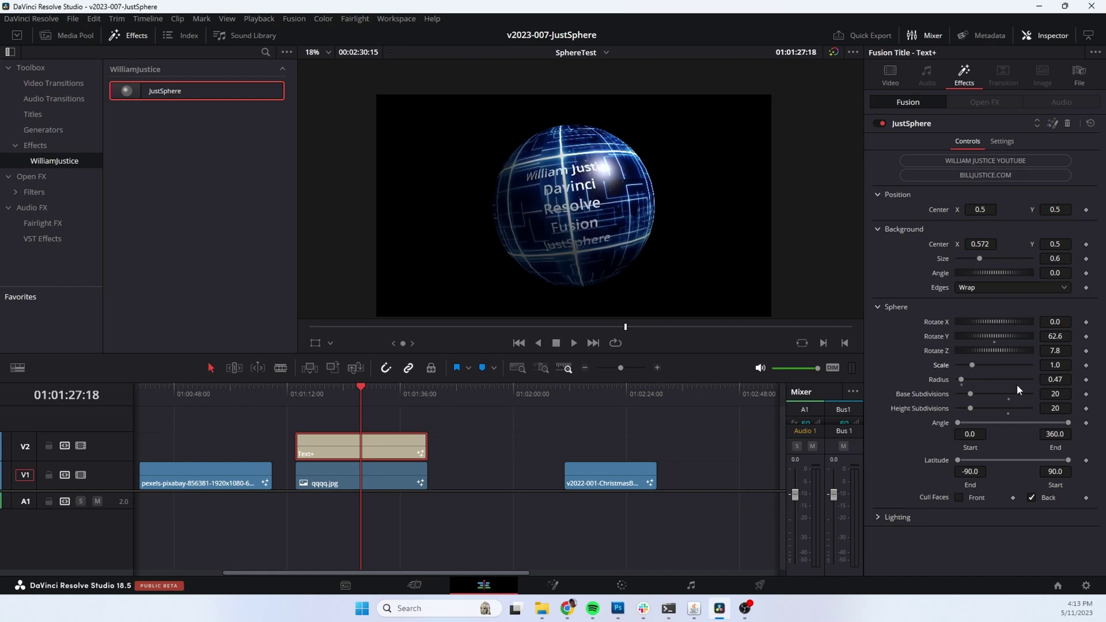
{"action": "left_click", "coordinate": [1049, 380]}
{"action": "left_click_drag", "start_coordinate": [1049, 380], "coordinate": [1070, 380]}
{"action": "key", "text": "BackSpace"}
{"action": "type", "text": ".58"}
{"action": "key", "text": "Return"}
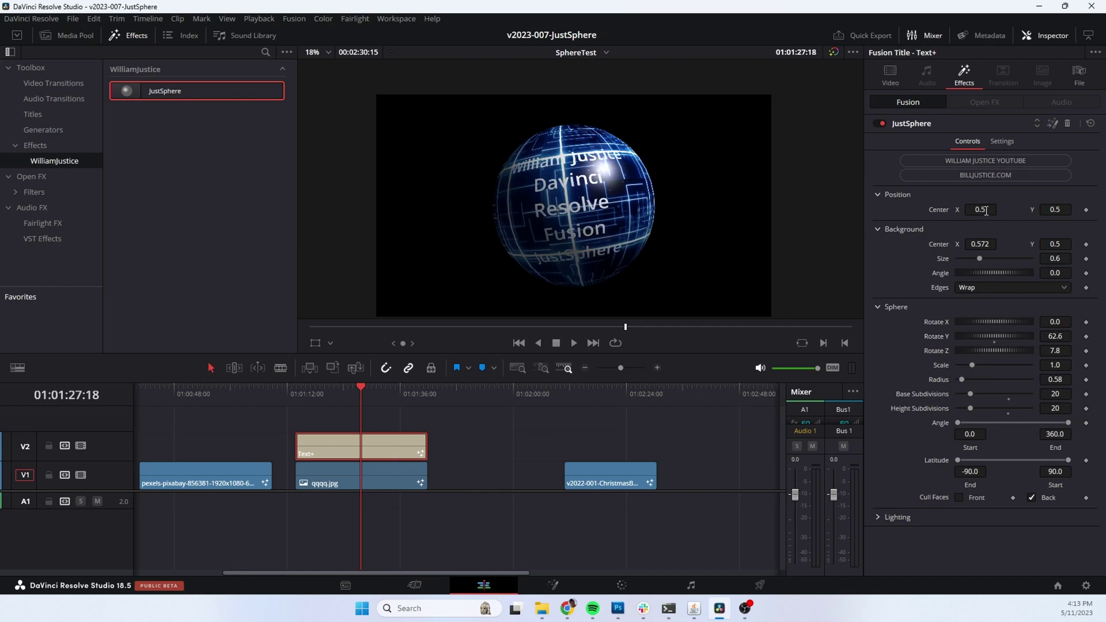
{"action": "mouse_move", "coordinate": [980, 244]}
{"action": "left_mouse_down"}
{"action": "mouse_move", "coordinate": [945, 244]}
{"action": "mouse_move", "coordinate": [992, 244]}
{"action": "mouse_move", "coordinate": [993, 258]}
{"action": "left_mouse_up"}
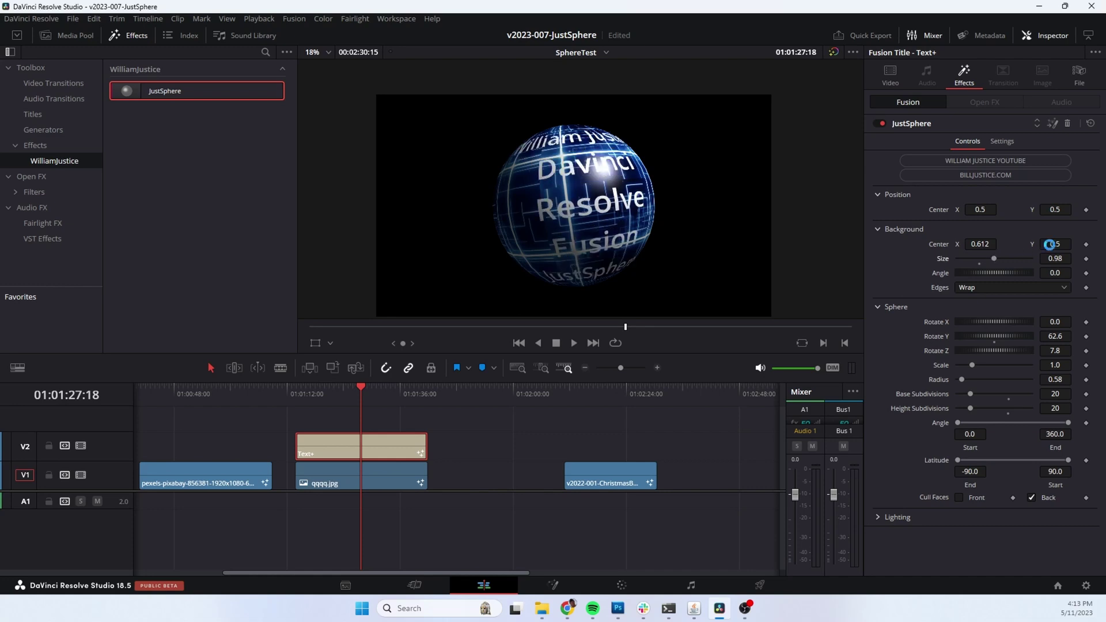
{"action": "left_click_drag", "start_coordinate": [1054, 243], "coordinate": [973, 243]}
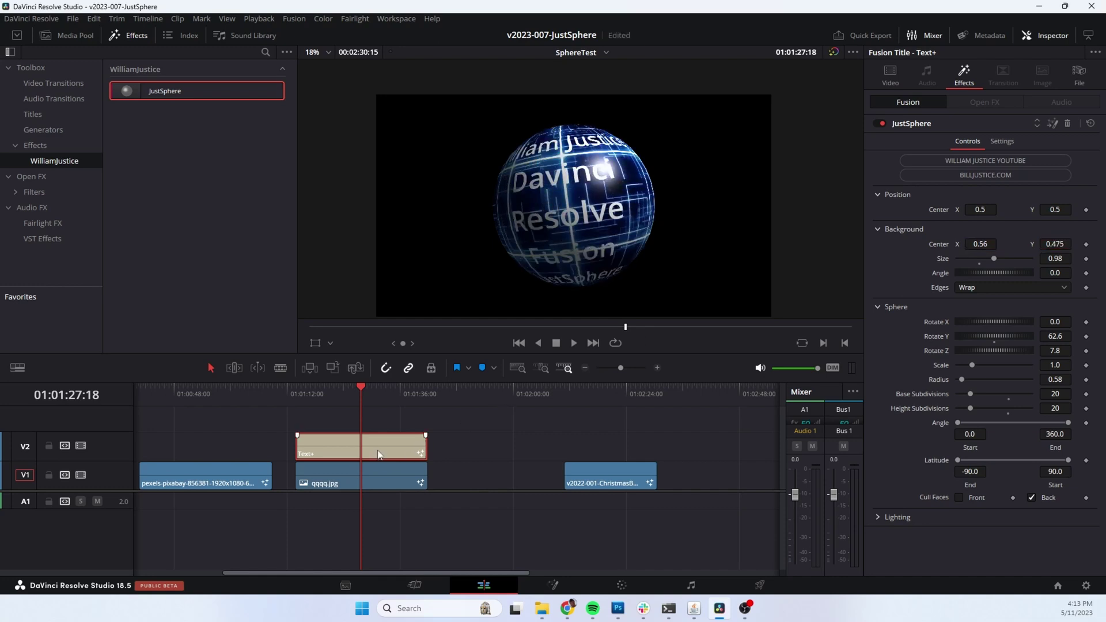
- Change the title's text colour to yellow
{"action": "left_click", "coordinate": [899, 81]}
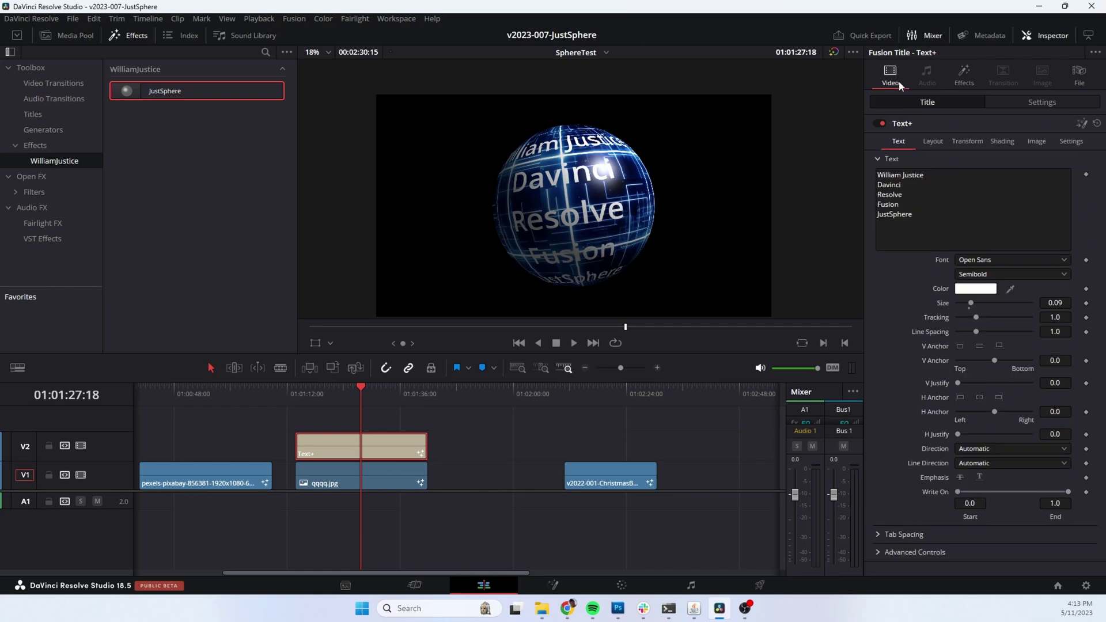
{"action": "left_click", "coordinate": [972, 290]}
{"action": "left_click", "coordinate": [644, 204]}
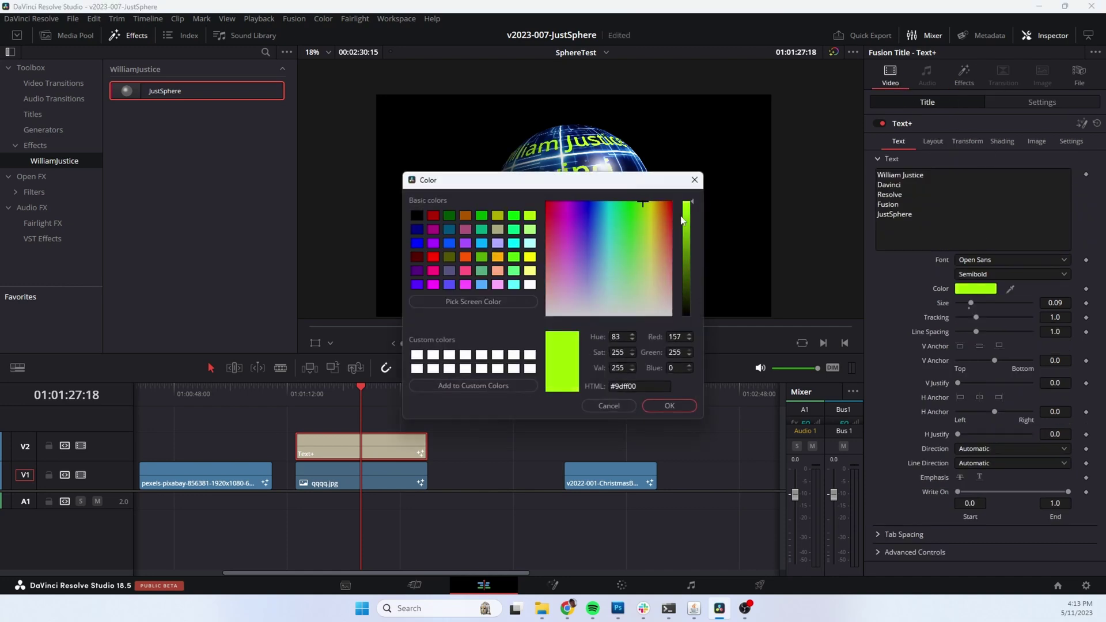
{"action": "left_click", "coordinate": [652, 205]}
{"action": "left_click", "coordinate": [669, 404]}
- Enable the Black Shadow shading element on the title text
{"action": "left_click", "coordinate": [993, 144]}
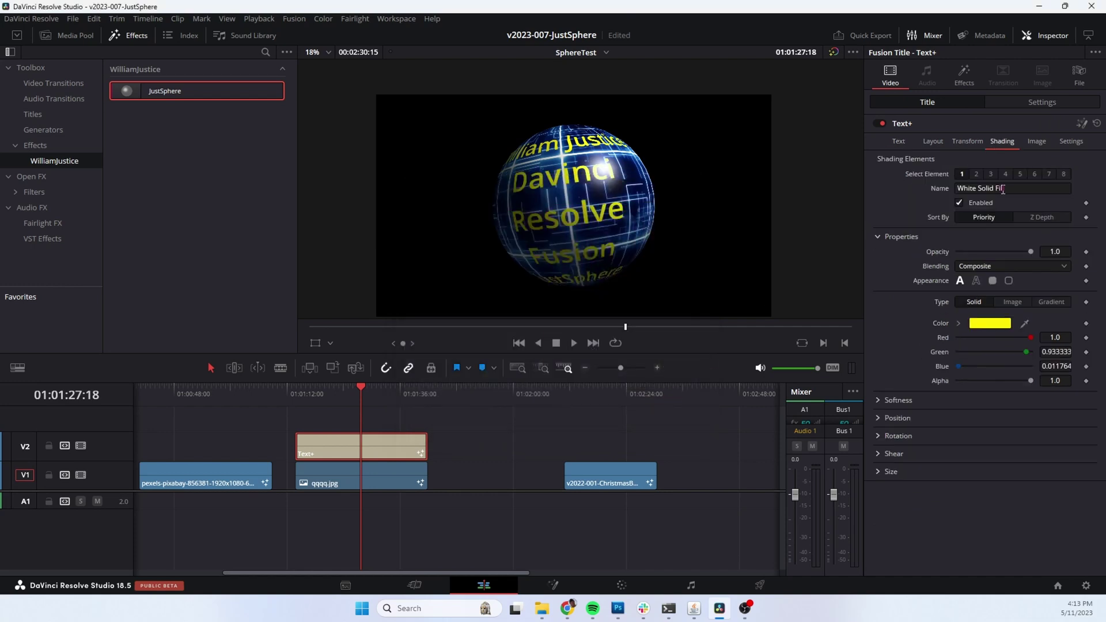
{"action": "left_click", "coordinate": [991, 175]}
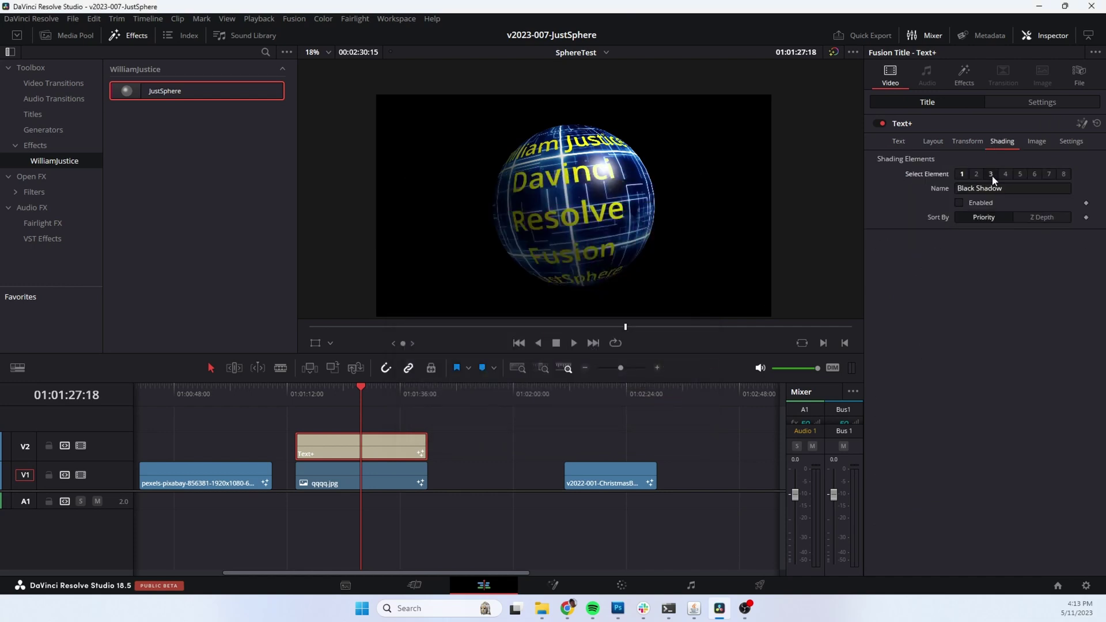
{"action": "left_click", "coordinate": [960, 203]}
{"action": "left_click", "coordinate": [963, 73]}
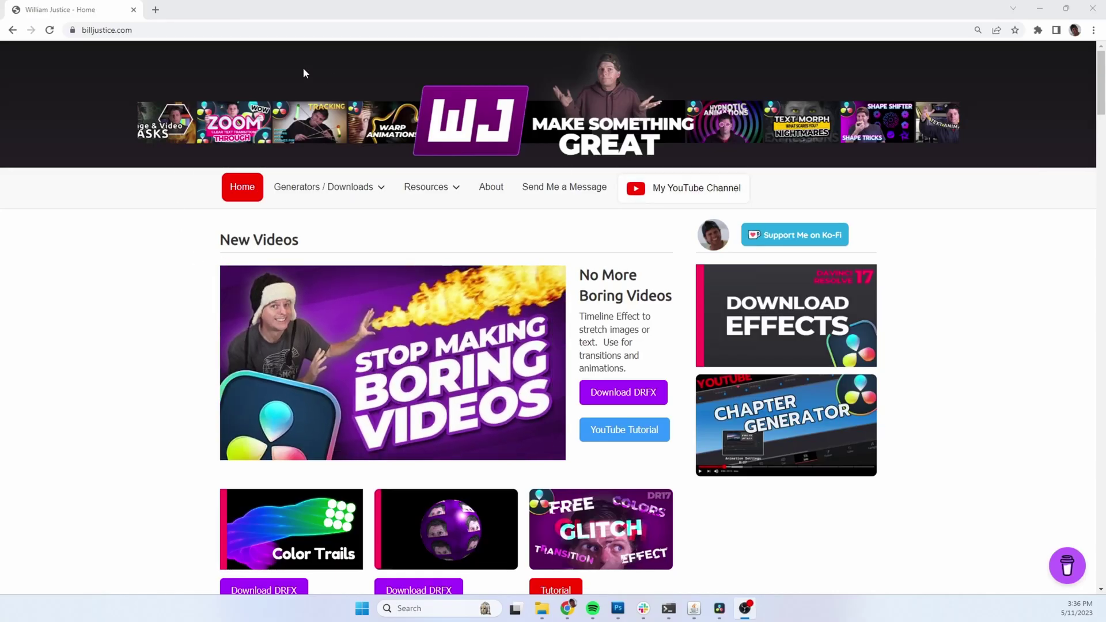
- Open billjustice.com's Download Effects page and scroll to the Just Sphere listing
{"action": "scroll", "coordinate": [672, 340], "scroll_direction": "down", "scroll_amount": 1}
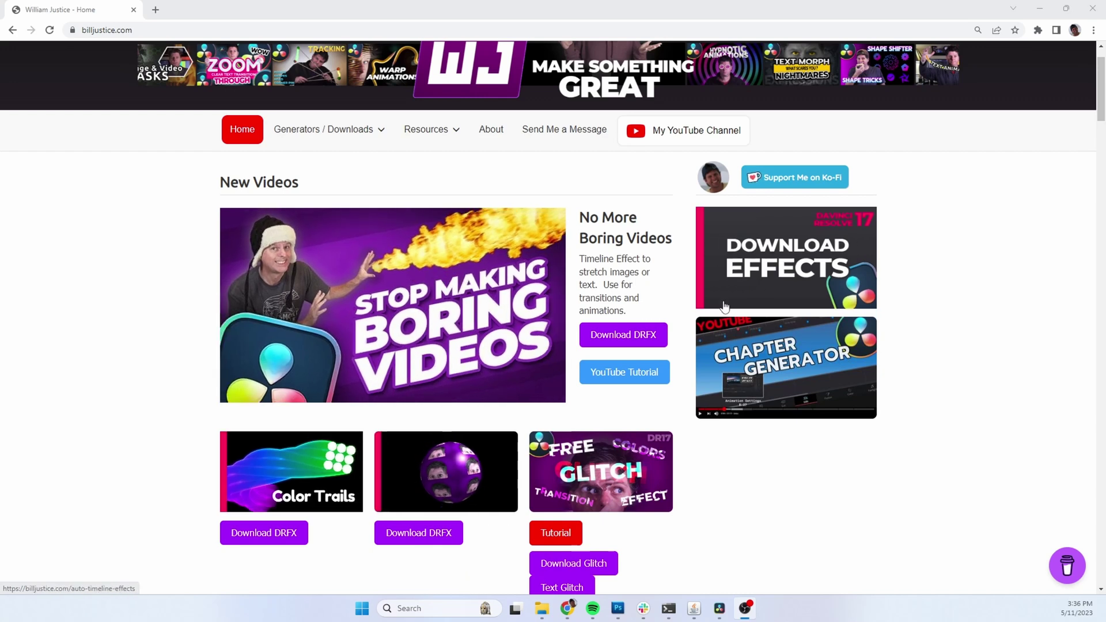
{"action": "left_click", "coordinate": [797, 259]}
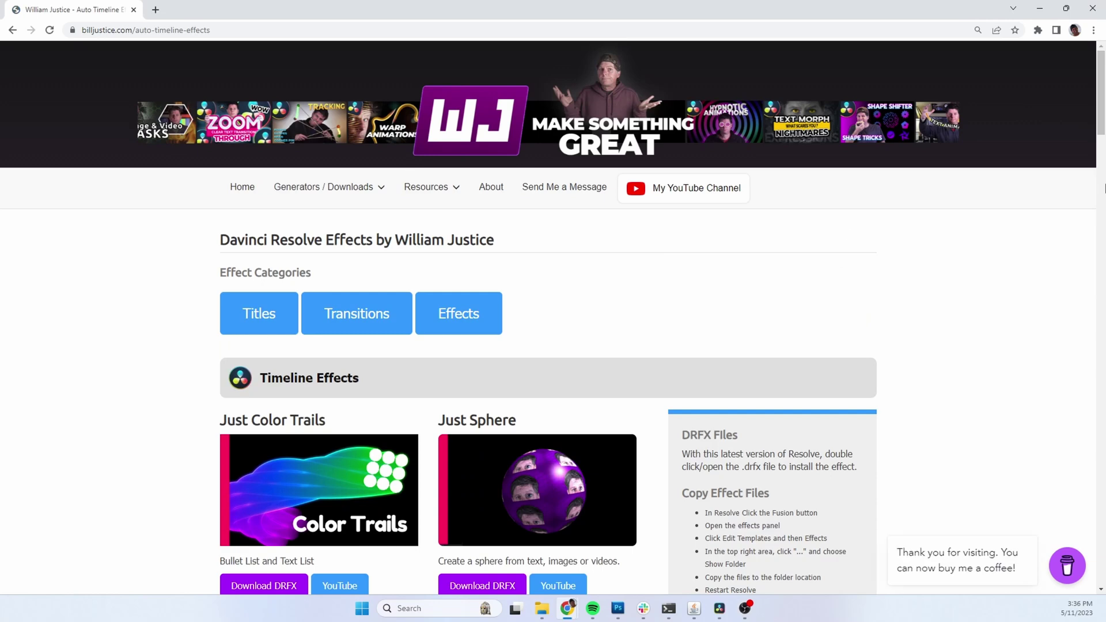
{"action": "mouse_move", "coordinate": [1098, 121]}
{"action": "left_mouse_down"}
{"action": "mouse_move", "coordinate": [1098, 352]}
{"action": "mouse_move", "coordinate": [1098, 142]}
{"action": "left_mouse_up"}
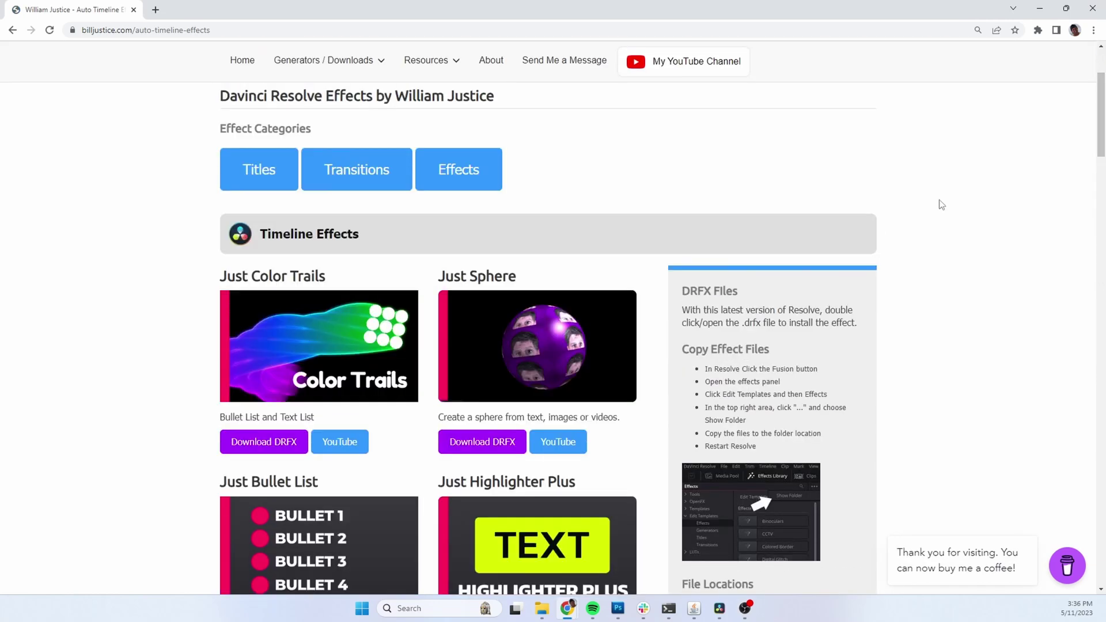